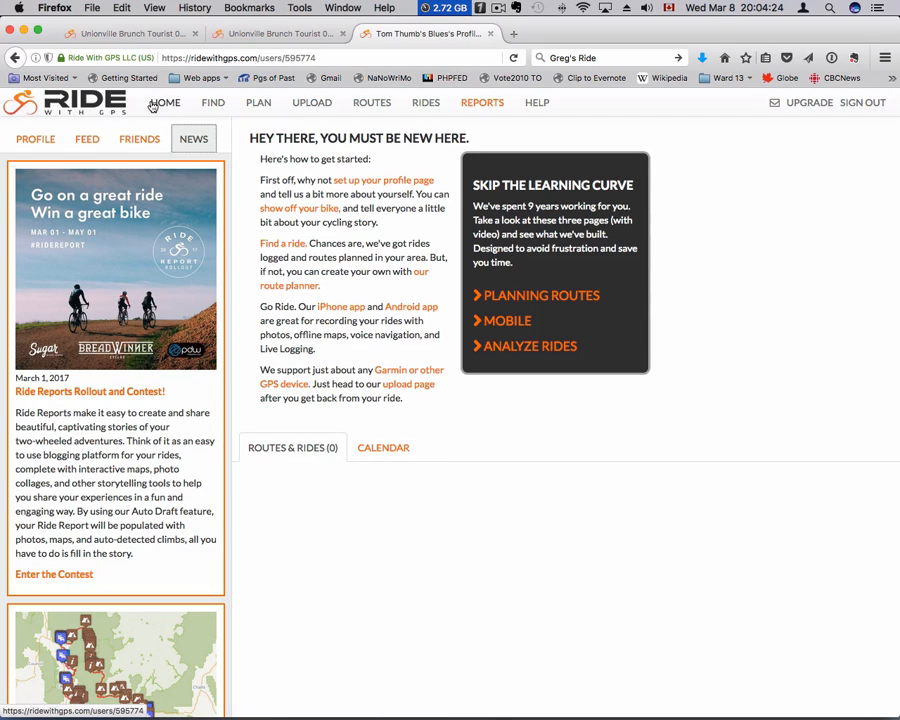
# Show the account profile and open the Toronto Bicycling Network club page from it
pyautogui.click(152, 105)
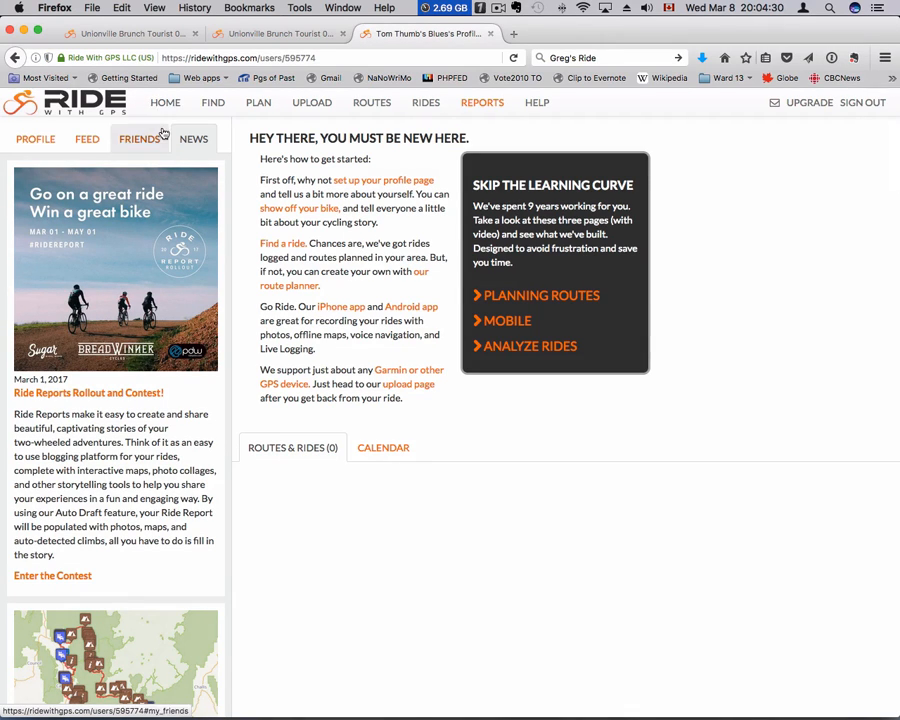
pyautogui.click(41, 142)
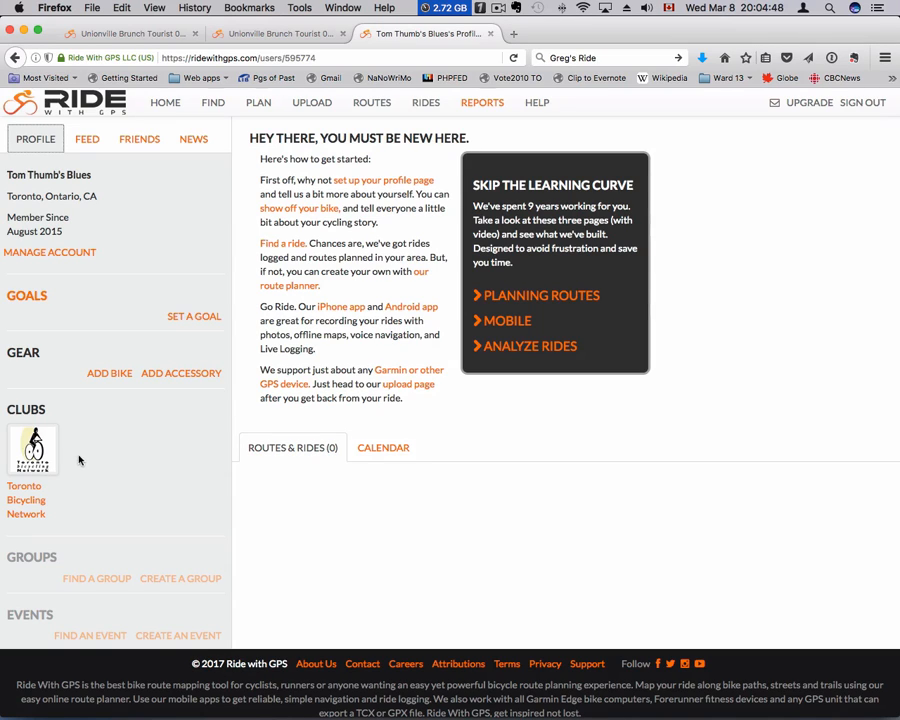
pyautogui.click(40, 463)
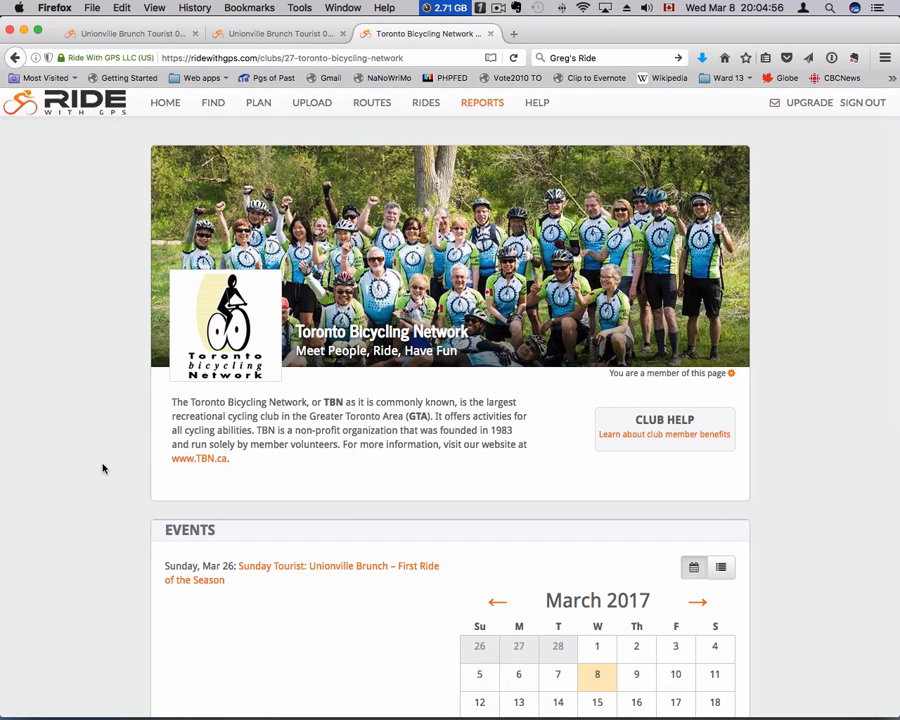
# Look through the club page's description, events calendar and Route Library list
pyautogui.scroll(-5, 100, 466)
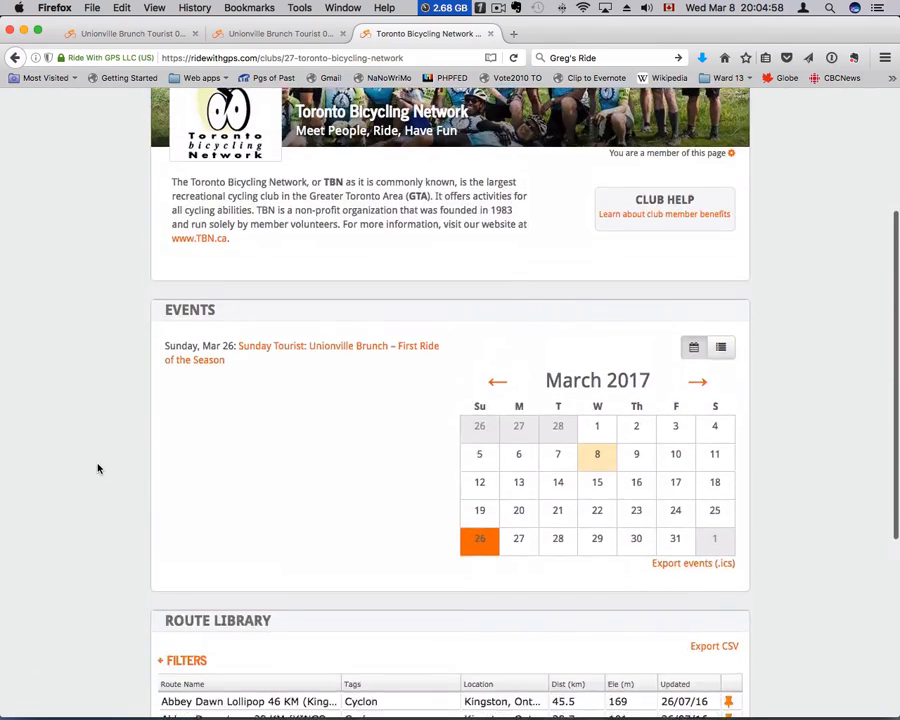
pyautogui.scroll(5, 98, 468)
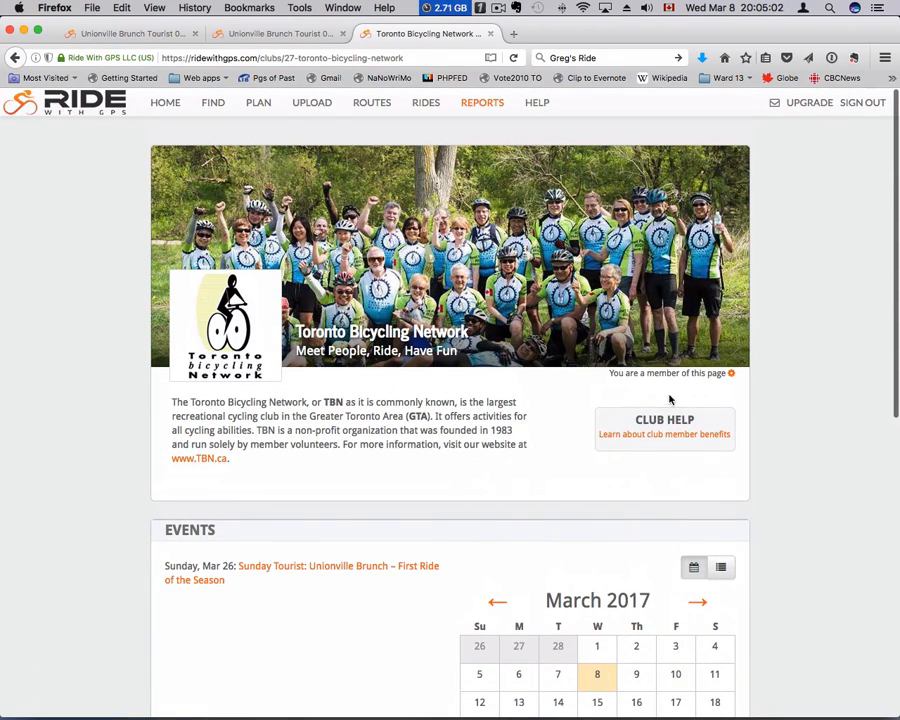
pyautogui.scroll(-5, 739, 418)
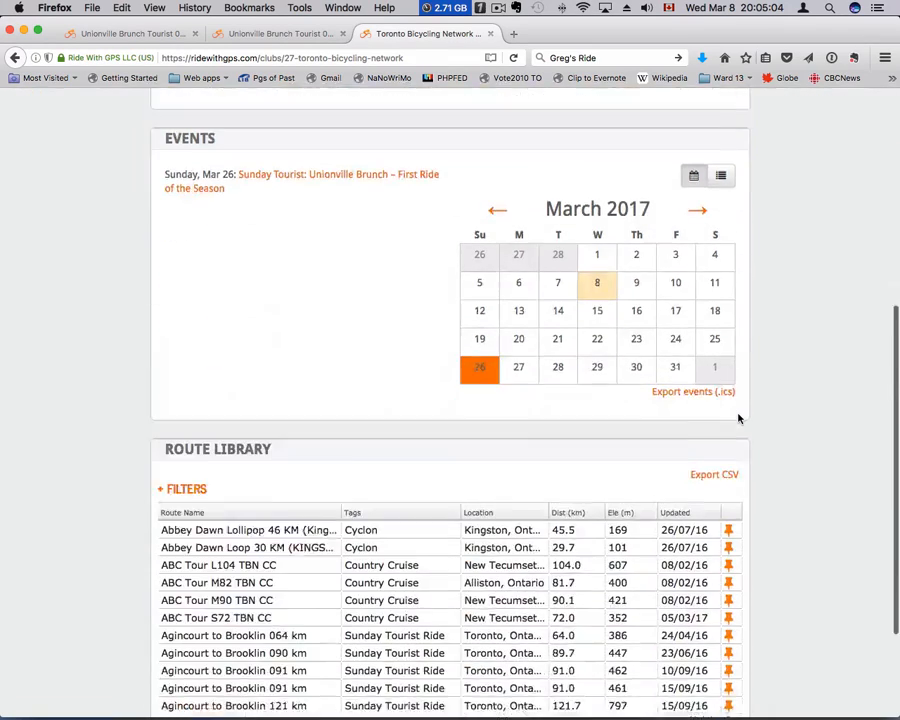
pyautogui.scroll(4, 739, 418)
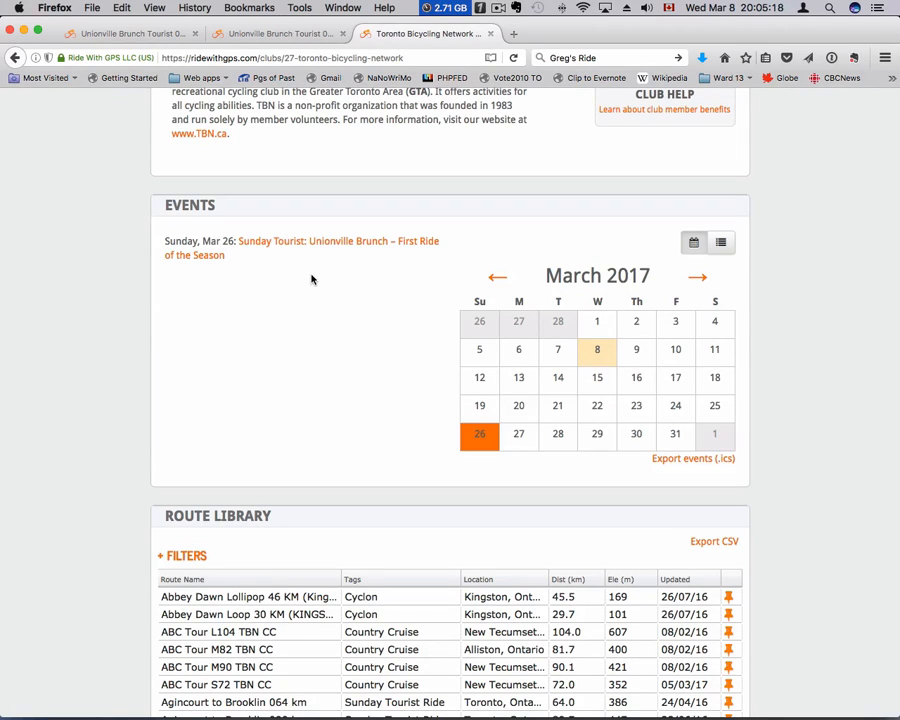
pyautogui.scroll(-5, 311, 280)
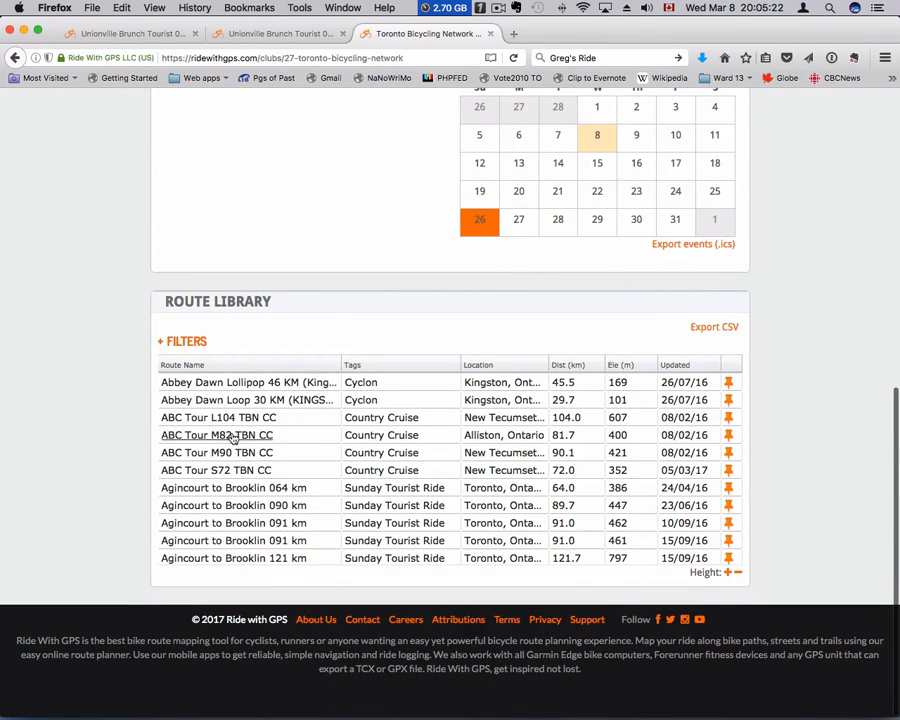
pyautogui.scroll(-5, 211, 536)
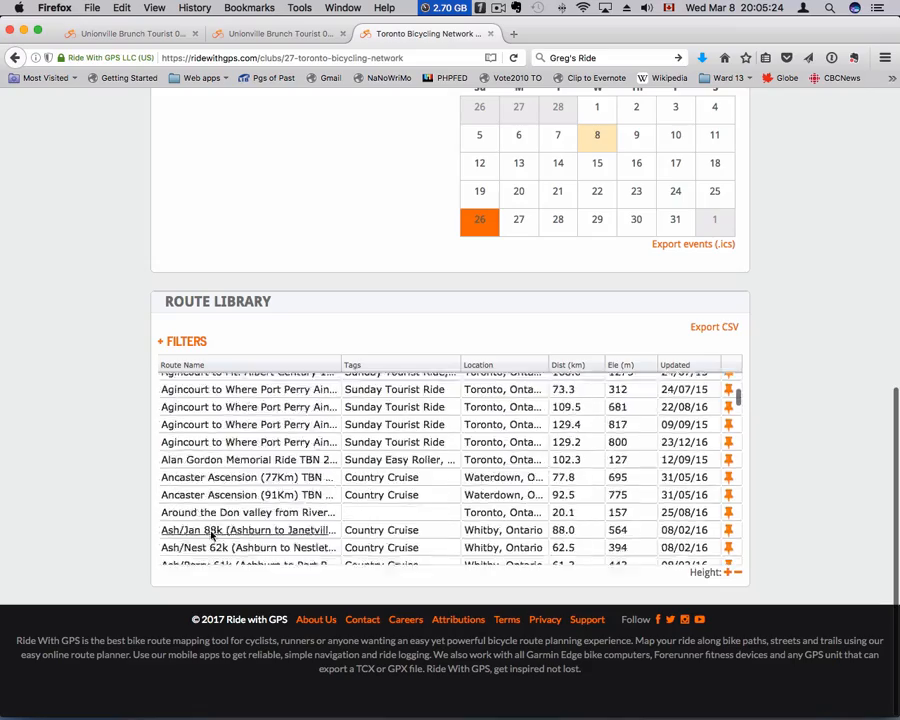
pyautogui.scroll(-10, 211, 536)
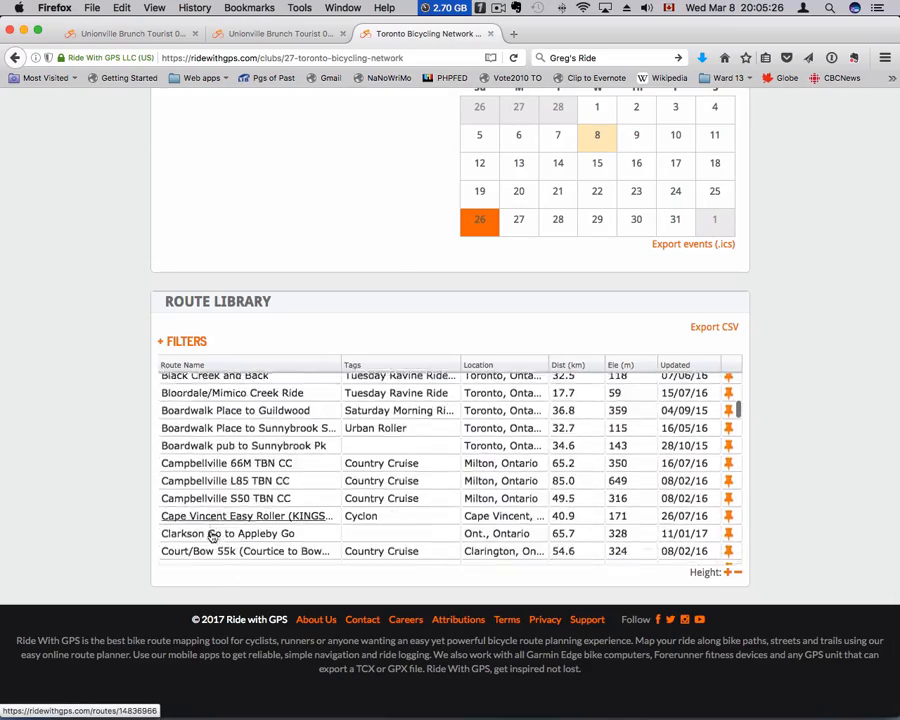
pyautogui.scroll(-10, 212, 536)
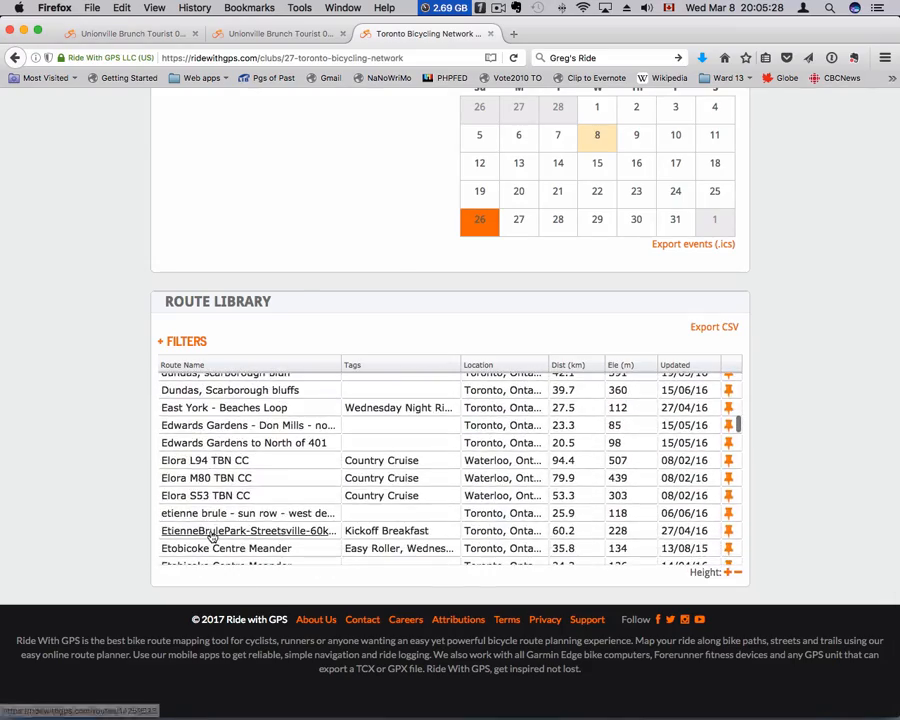
pyautogui.scroll(-10, 212, 536)
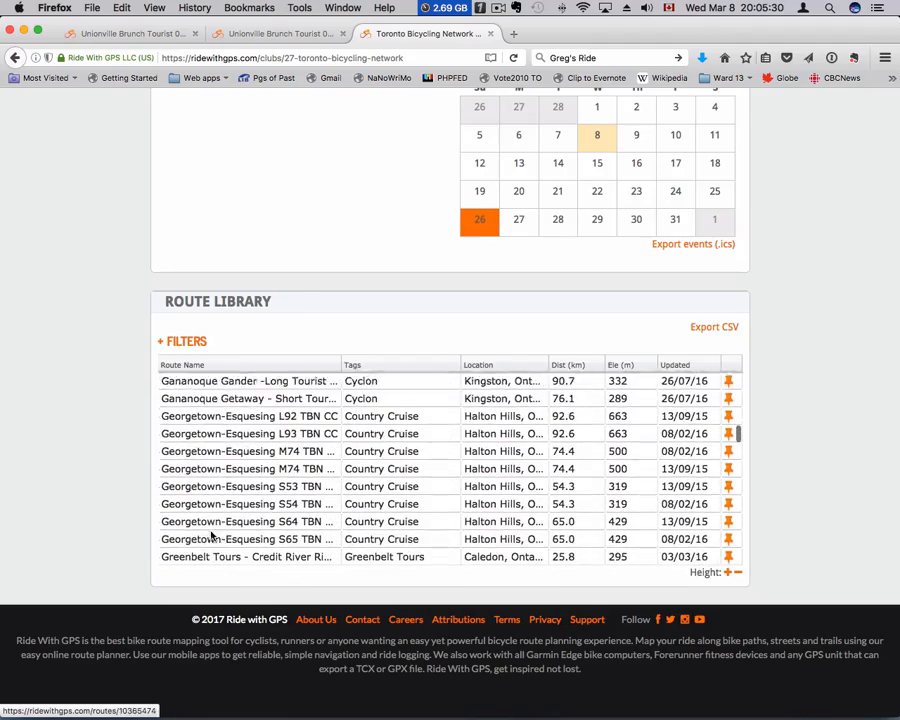
pyautogui.scroll(-1, 212, 536)
pyautogui.scroll(20, 212, 536)
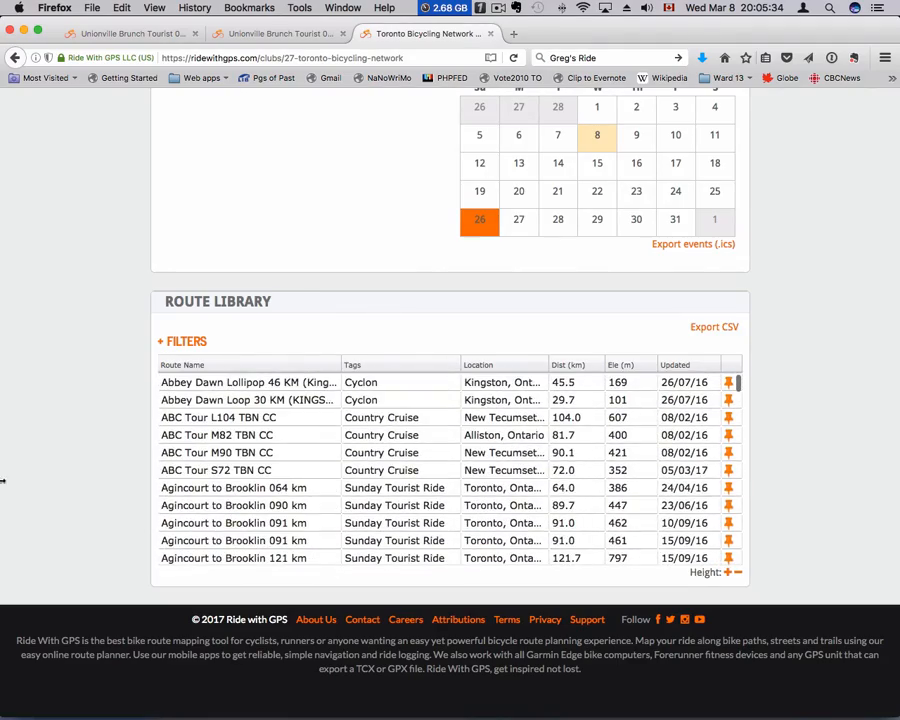
pyautogui.scroll(4, 34, 379)
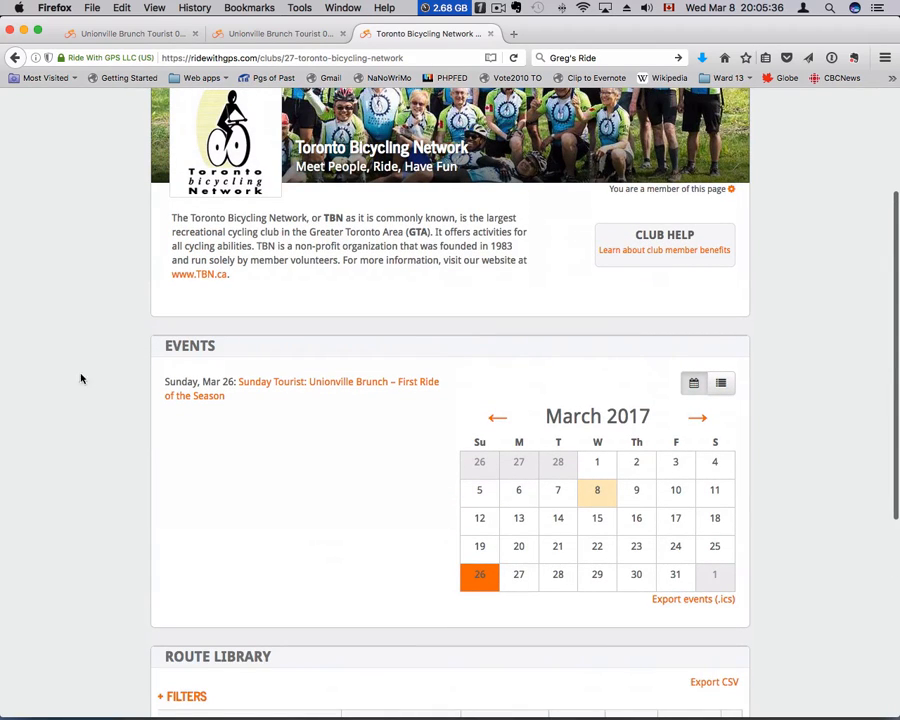
# Open the Sunday Tourist: Unionville Brunch – First Ride of the Season event and show all its routes on the map
pyautogui.click(338, 386)
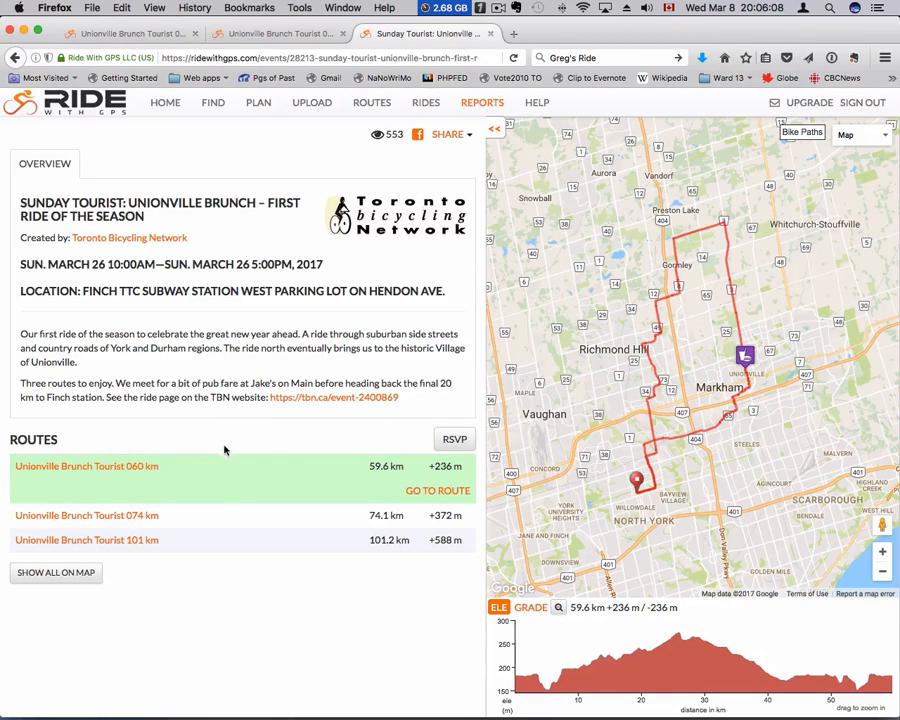
pyautogui.click(42, 577)
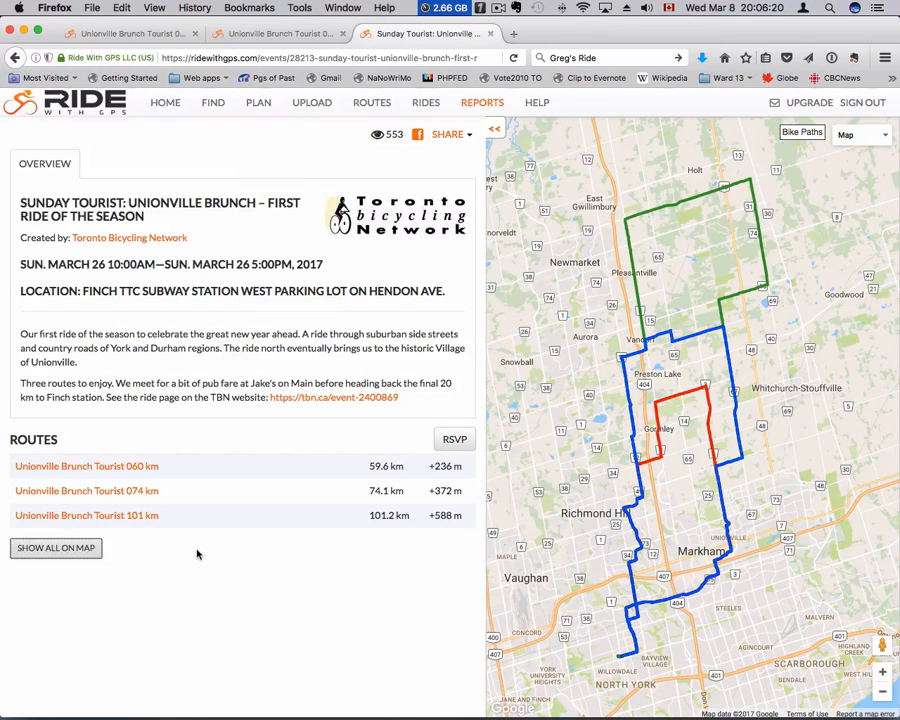
pyautogui.moveTo(156, 526)
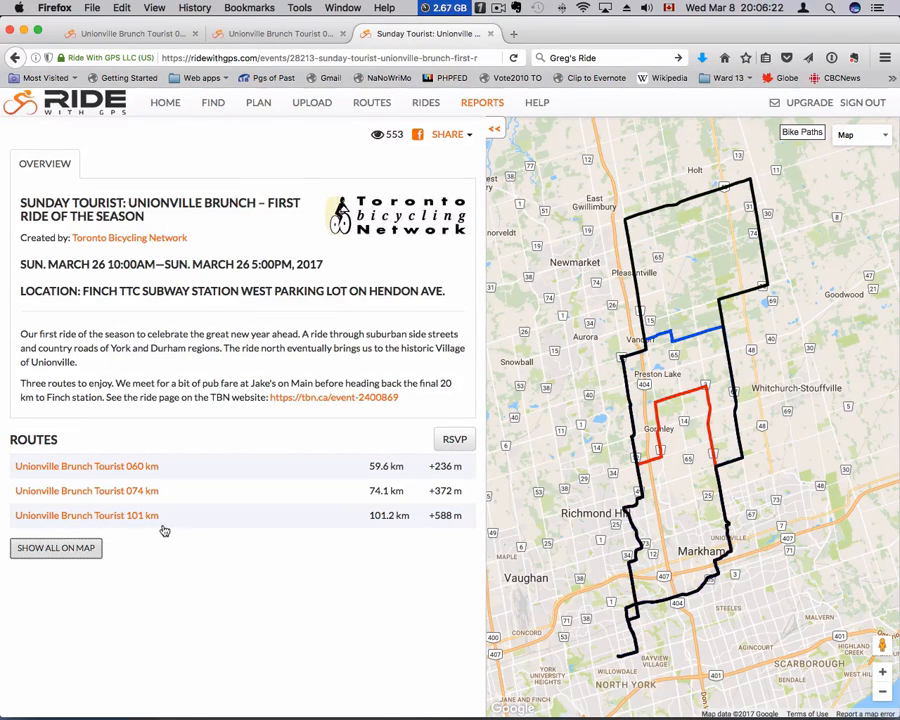
pyautogui.click(150, 520)
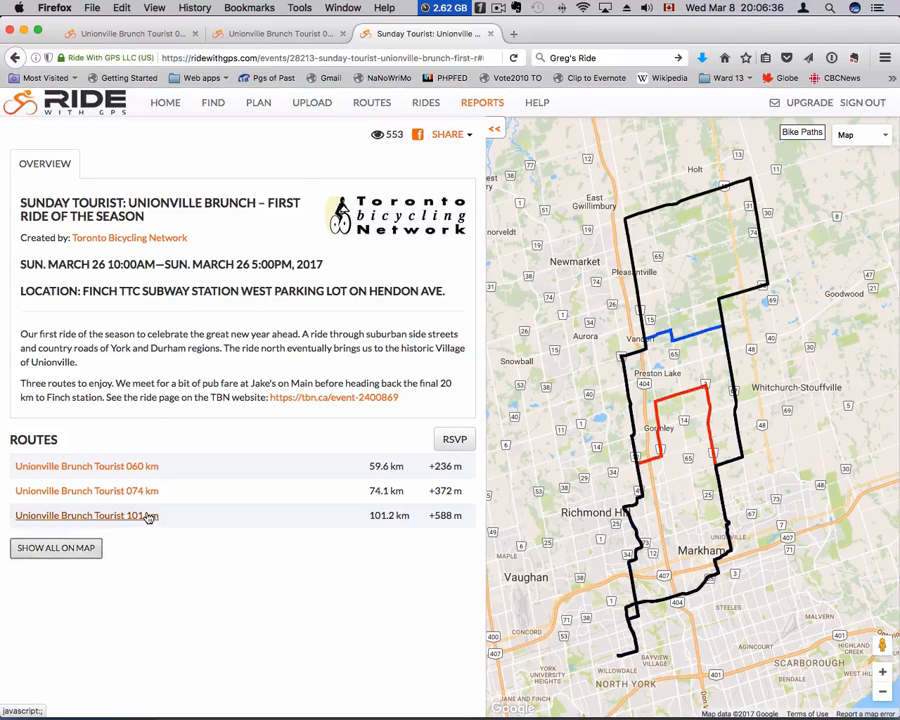
# Go to the Unionville Brunch Tourist 074 km route and open the PDF print options for its cue sheet
pyautogui.moveTo(137, 494)
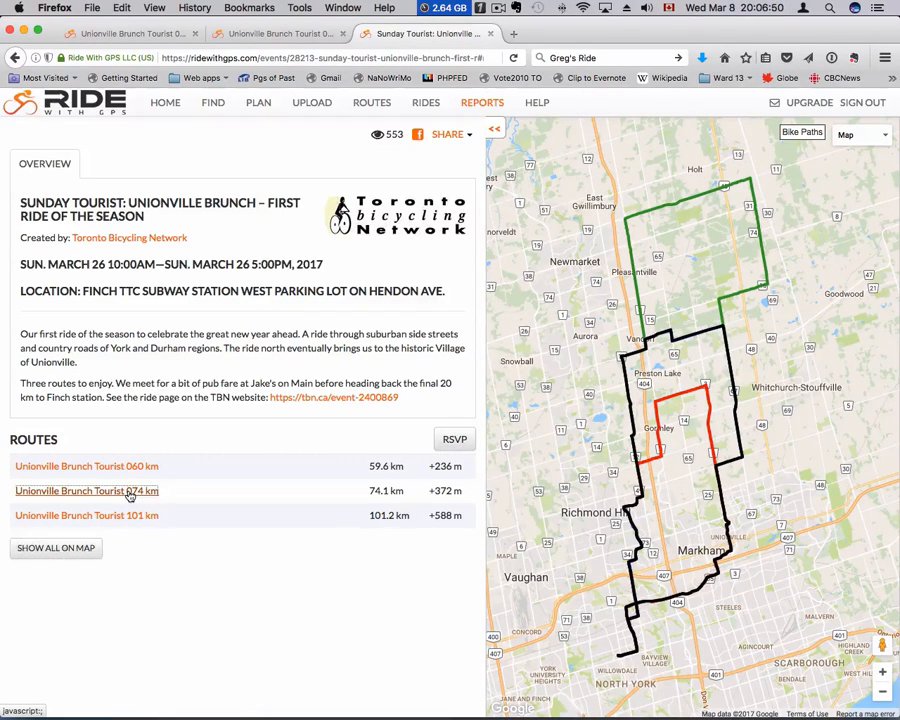
pyautogui.click(129, 491)
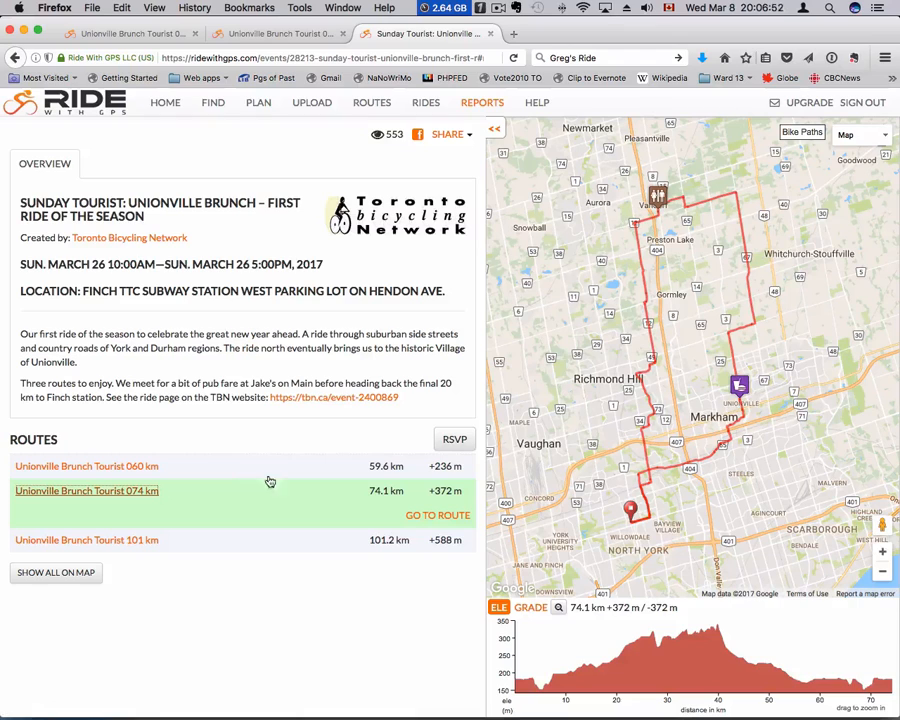
pyautogui.click(437, 516)
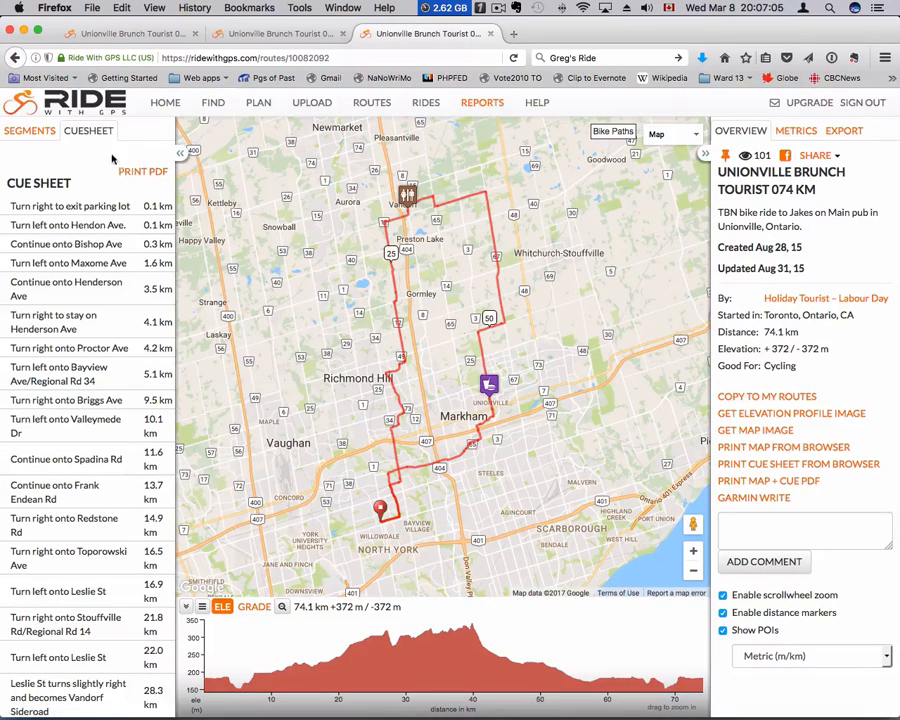
pyautogui.click(137, 172)
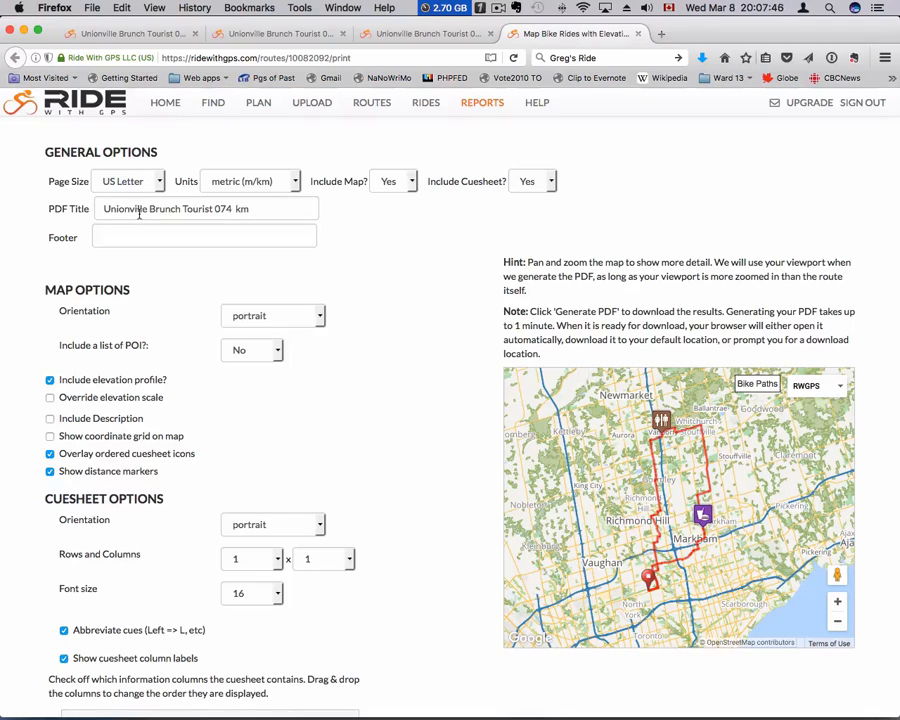
# Change the PDF title to Unionville Brunch Tourist 74 km and set the footer to Toronto Bicycling Network
pyautogui.click(218, 208)
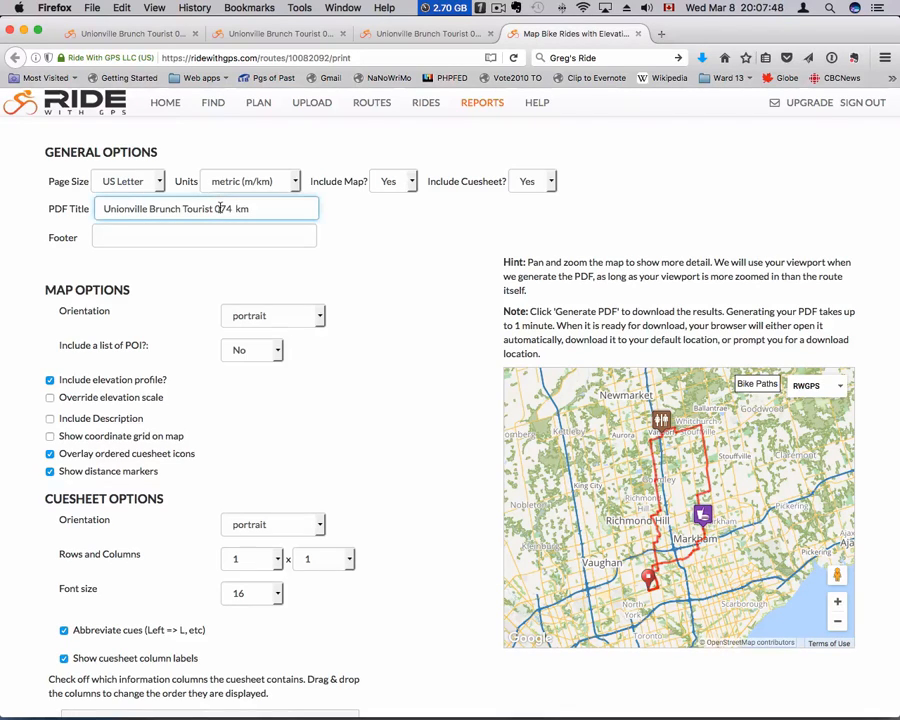
pyautogui.press('BackSpace')
pyautogui.click(216, 227)
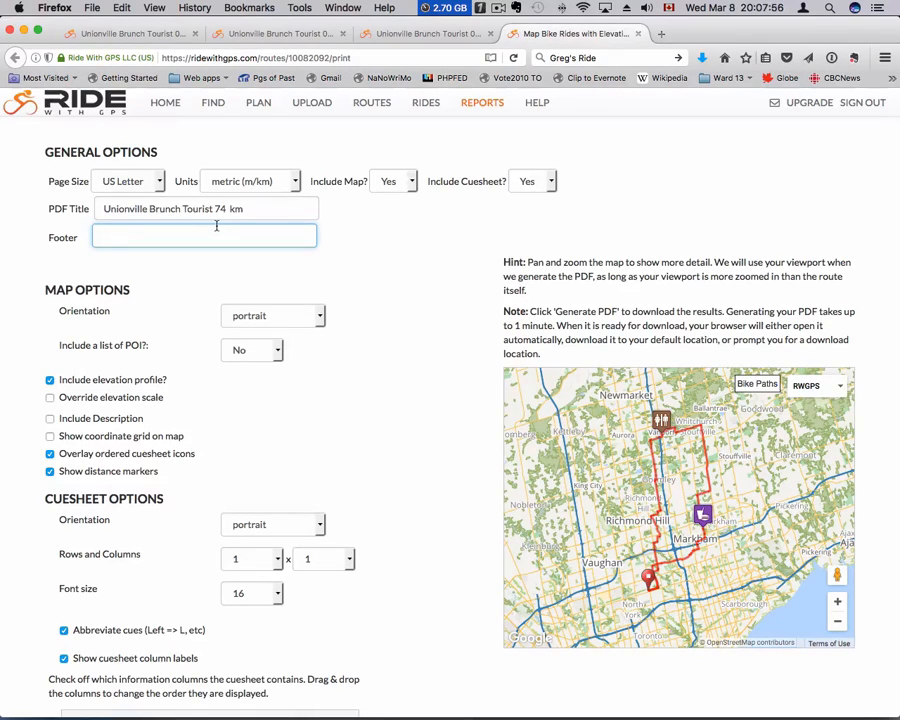
pyautogui.write('Toronto Bicycling Networ')
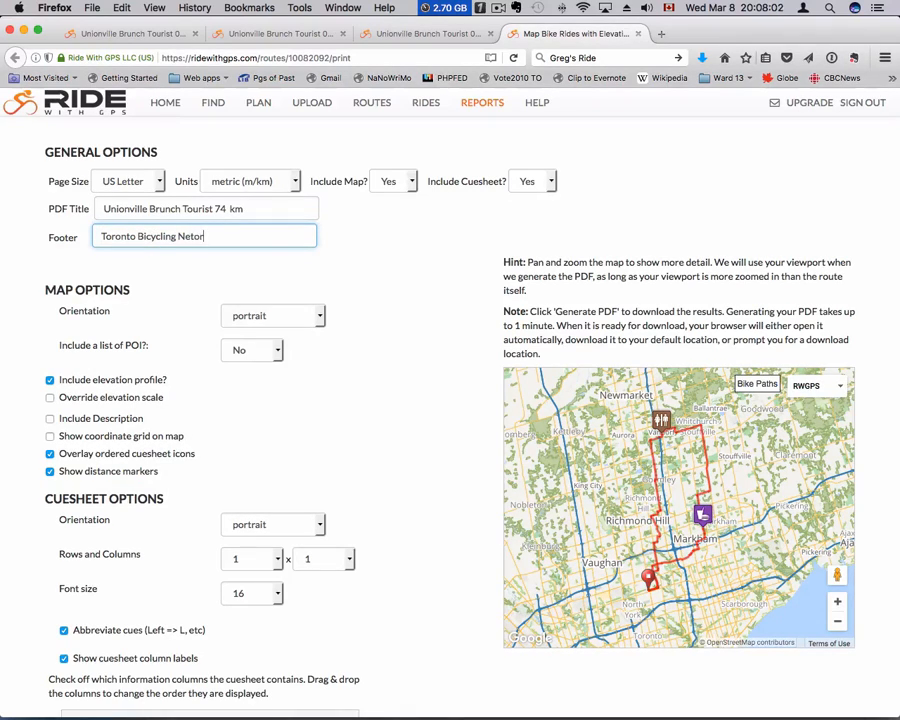
pyautogui.press('BackSpace')
pyautogui.write('ork')
# Move the Distance from last column to the end of the cuesheet columns, after Distance to next, and leave it excluded
pyautogui.moveTo(660, 422)
pyautogui.scroll(-2, 169, 485)
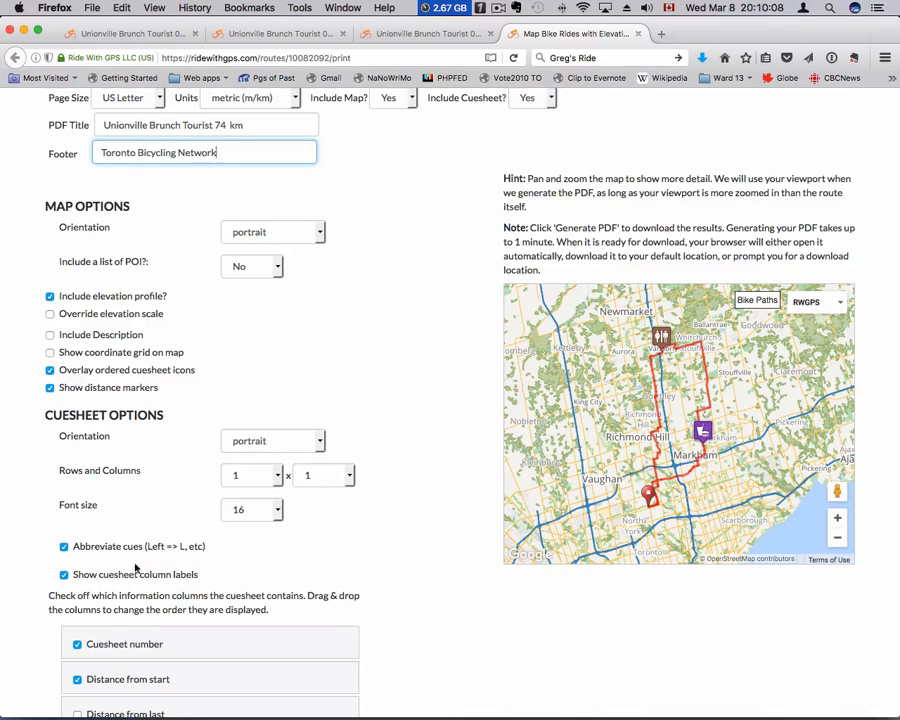
pyautogui.scroll(-2, 120, 565)
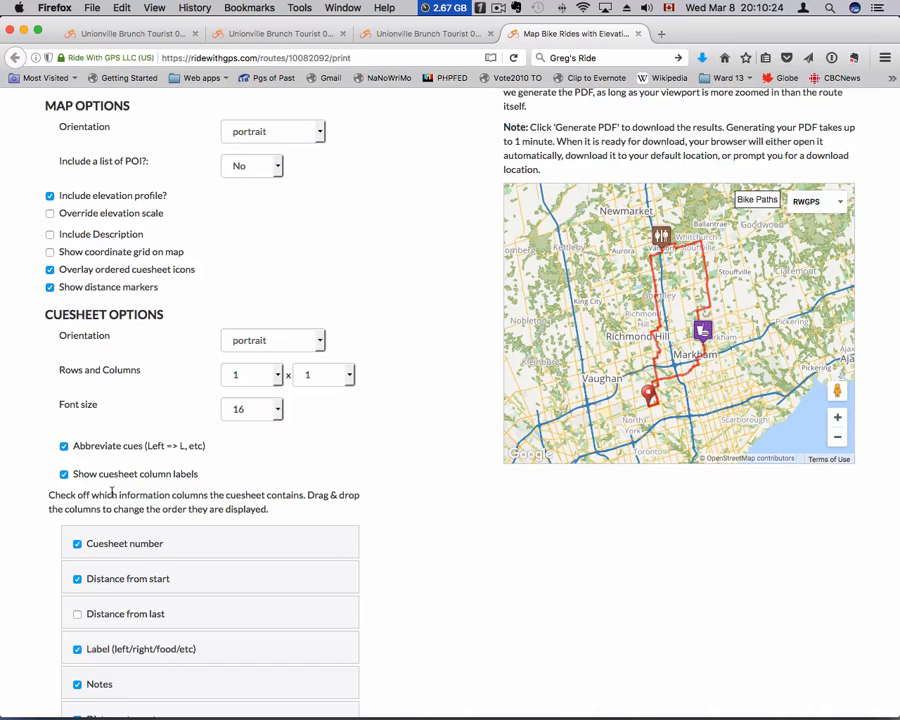
pyautogui.scroll(-1, 136, 480)
pyautogui.scroll(-4, 418, 540)
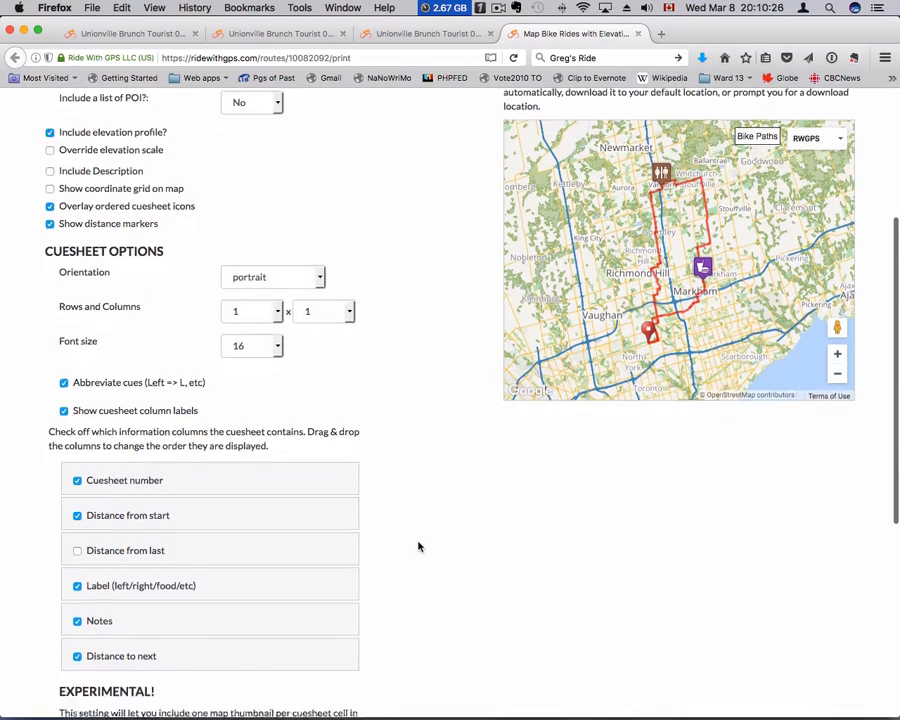
pyautogui.moveTo(254, 402); pyautogui.dragTo(263, 514)
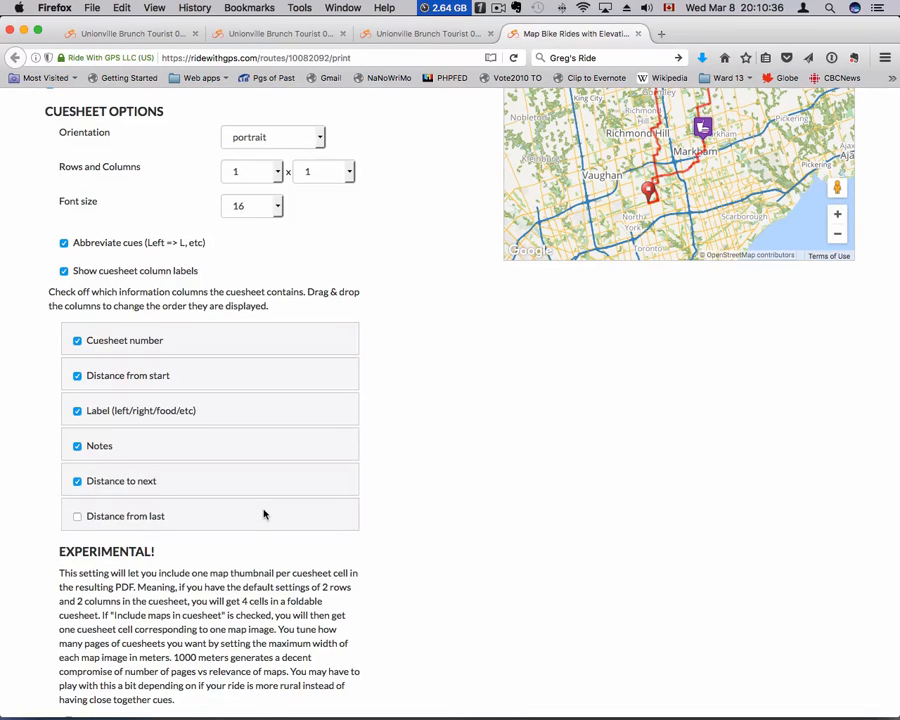
pyautogui.click(77, 517)
pyautogui.click(77, 517)
# Generate the PDF and open Unionville_Brunch_Tourist_74__km.pdf with PDFpenPro
pyautogui.scroll(-2, 446, 528)
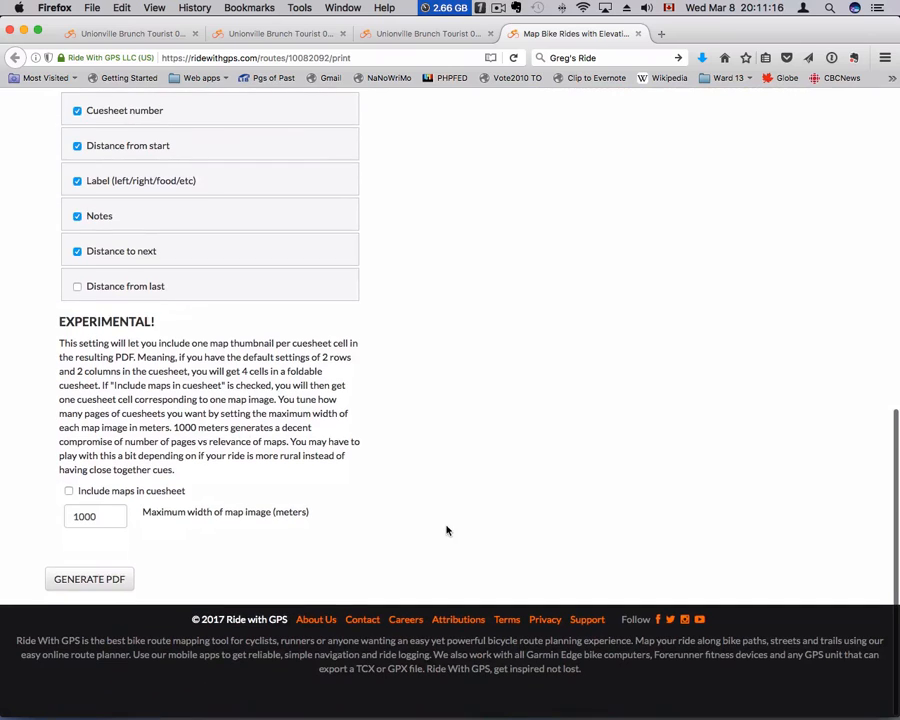
pyautogui.click(114, 579)
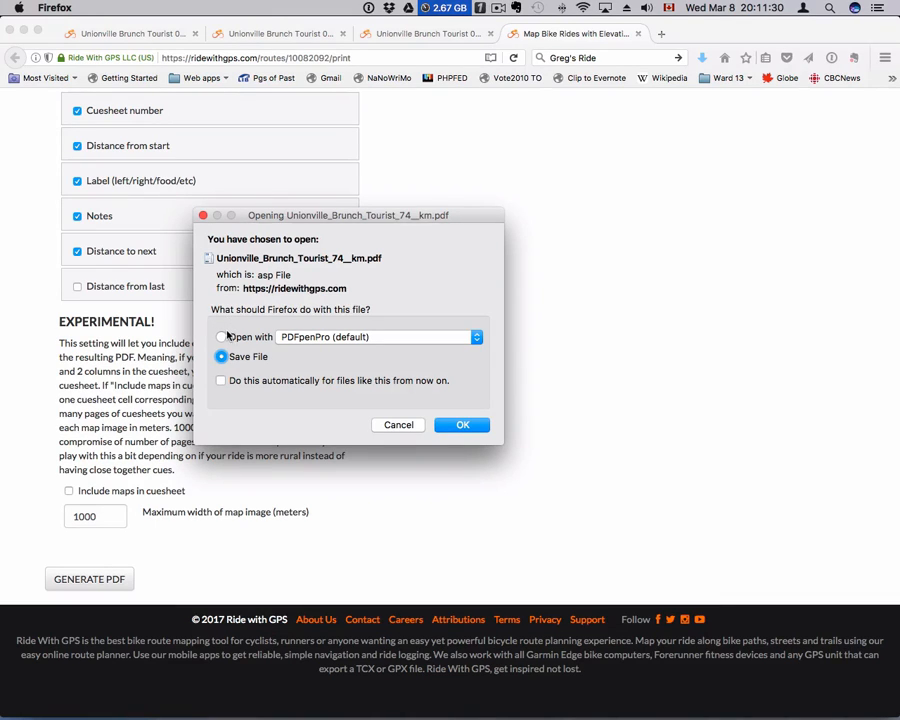
pyautogui.click(221, 337)
pyautogui.click(463, 425)
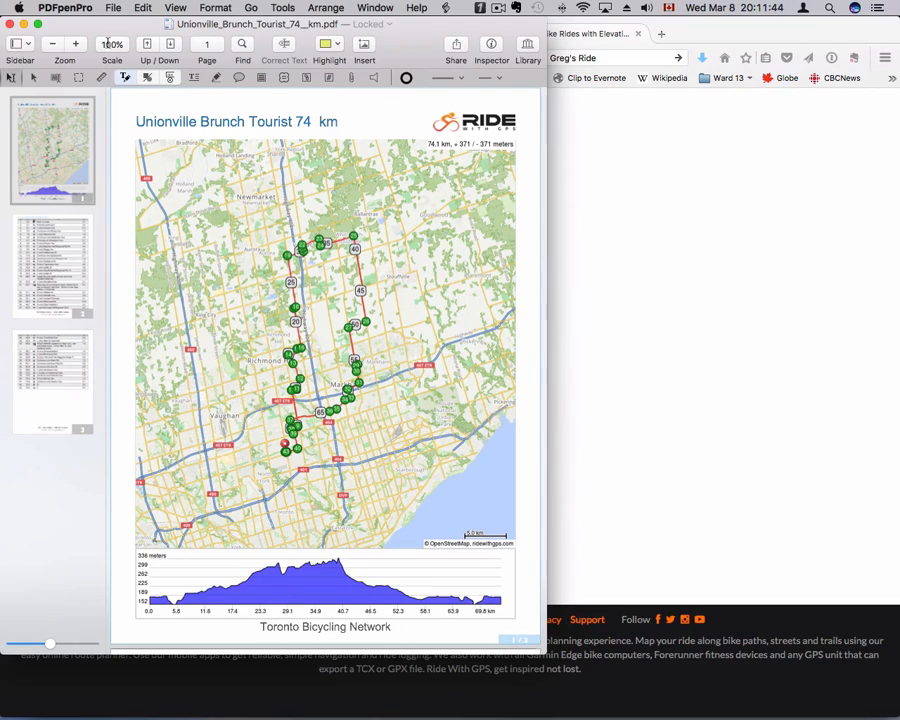
# Zoom the PDF to 195% to inspect the route map, and view the cue sheet on page 2
pyautogui.click(74, 47)
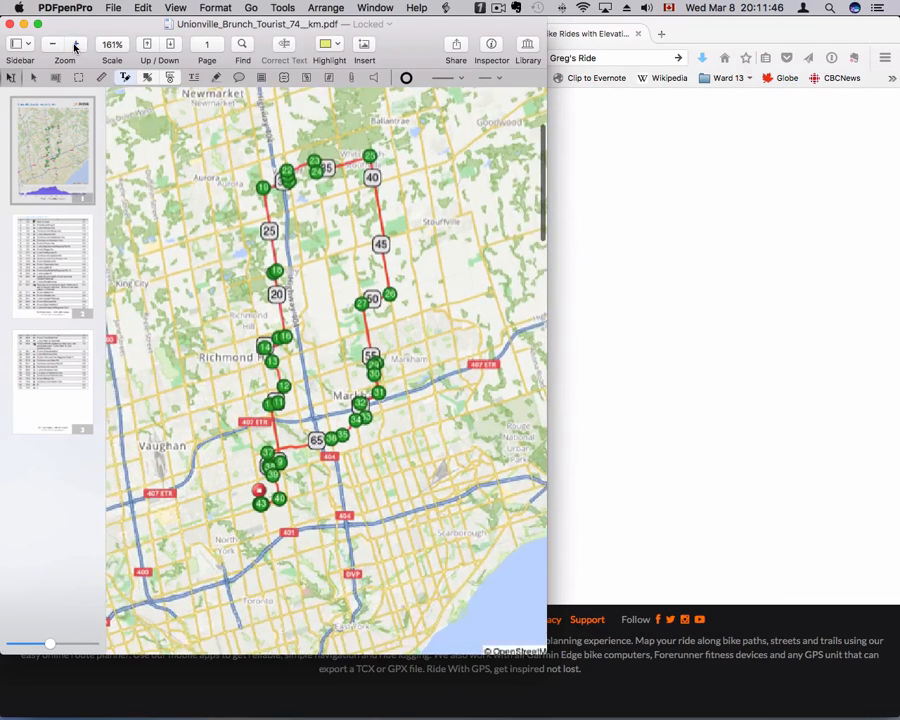
pyautogui.click(74, 47)
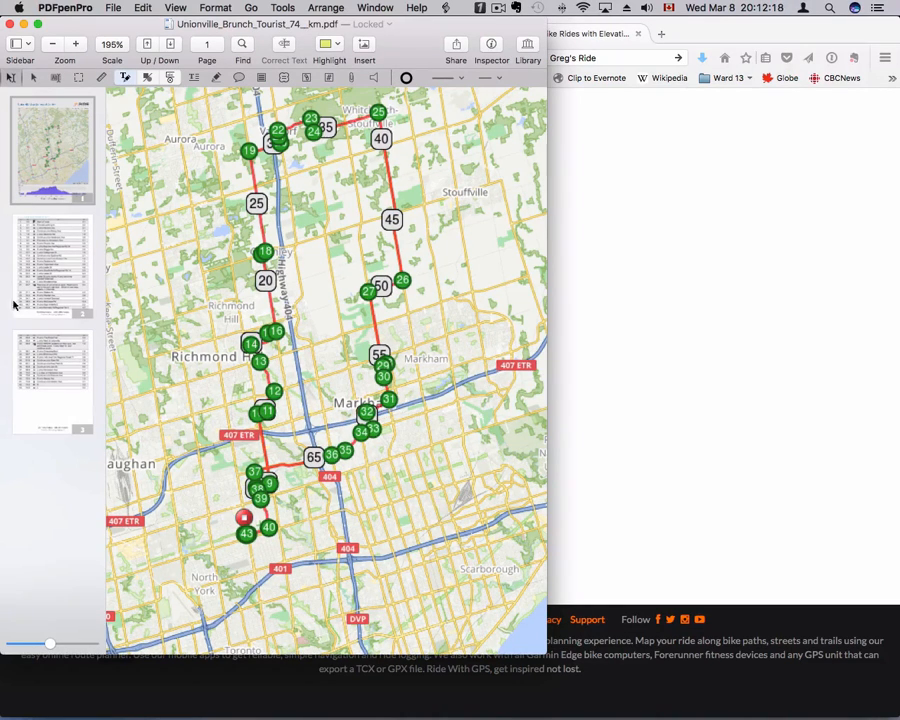
pyautogui.click(52, 263)
pyautogui.hscroll(-3, 322, 283)
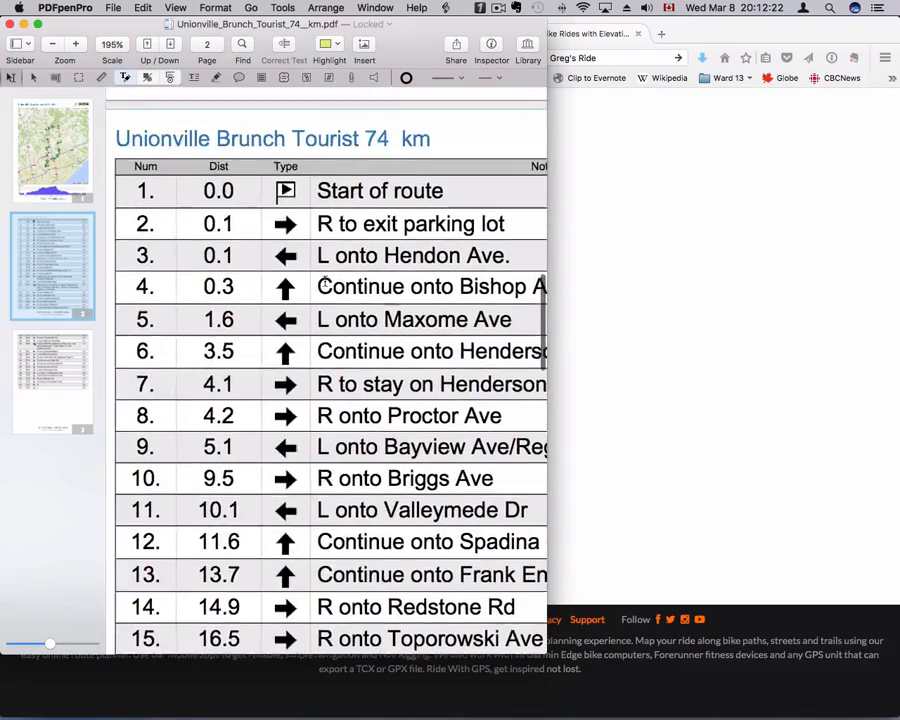
# Examine the cue sheet on page 2, including its turn notes, rest stop entry and distance-to-next column
pyautogui.scroll(-10, 325, 284)
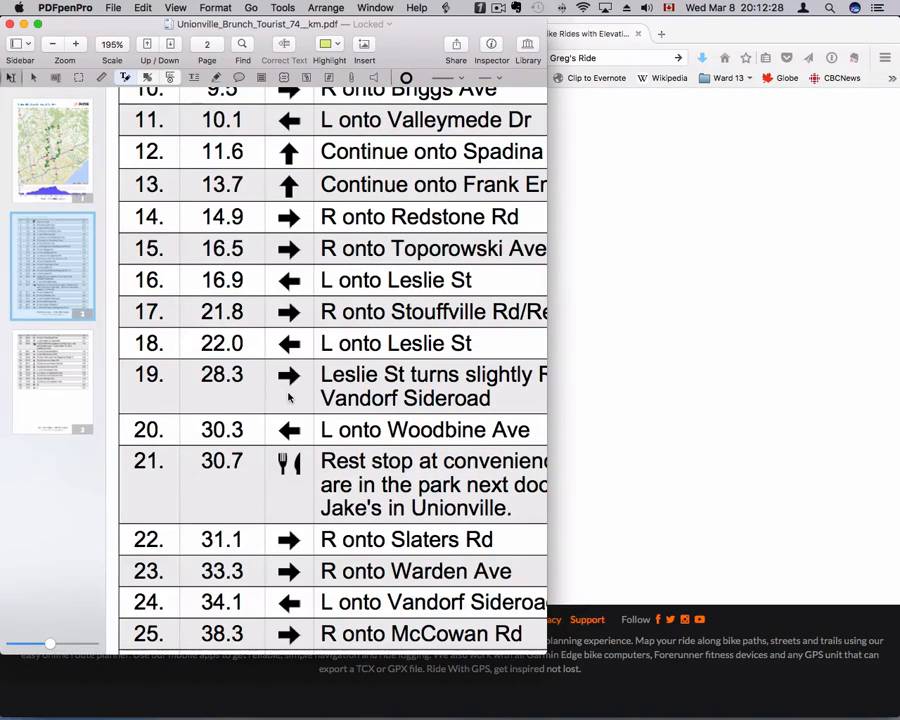
pyautogui.moveTo(400, 398); pyautogui.dragTo(377, 376)
pyautogui.click(377, 378)
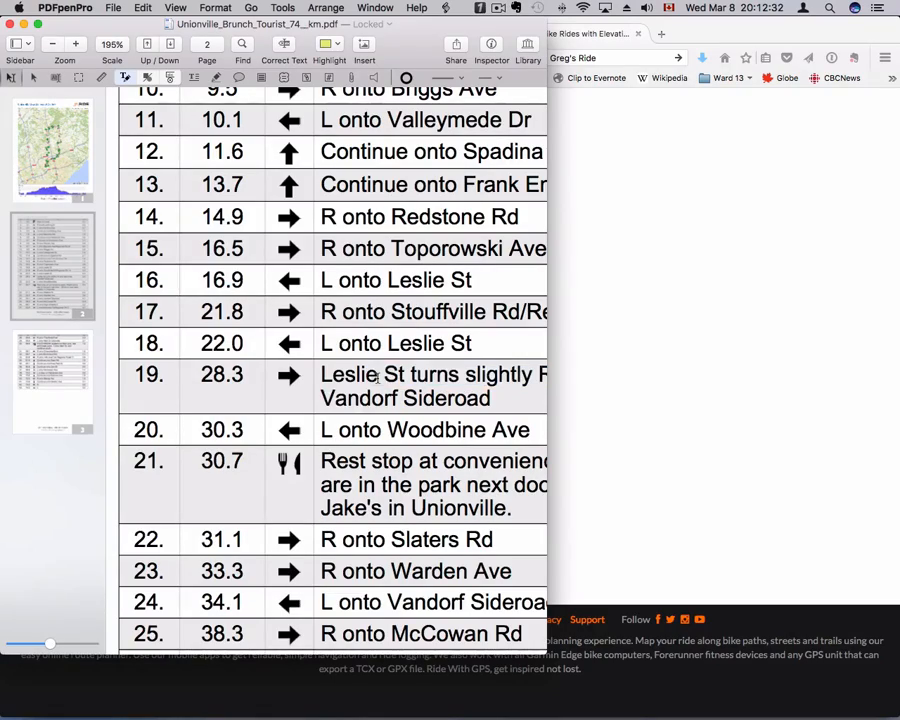
pyautogui.hscroll(5, 421, 382)
pyautogui.scroll(2, 421, 382)
pyautogui.hscroll(5, 421, 382)
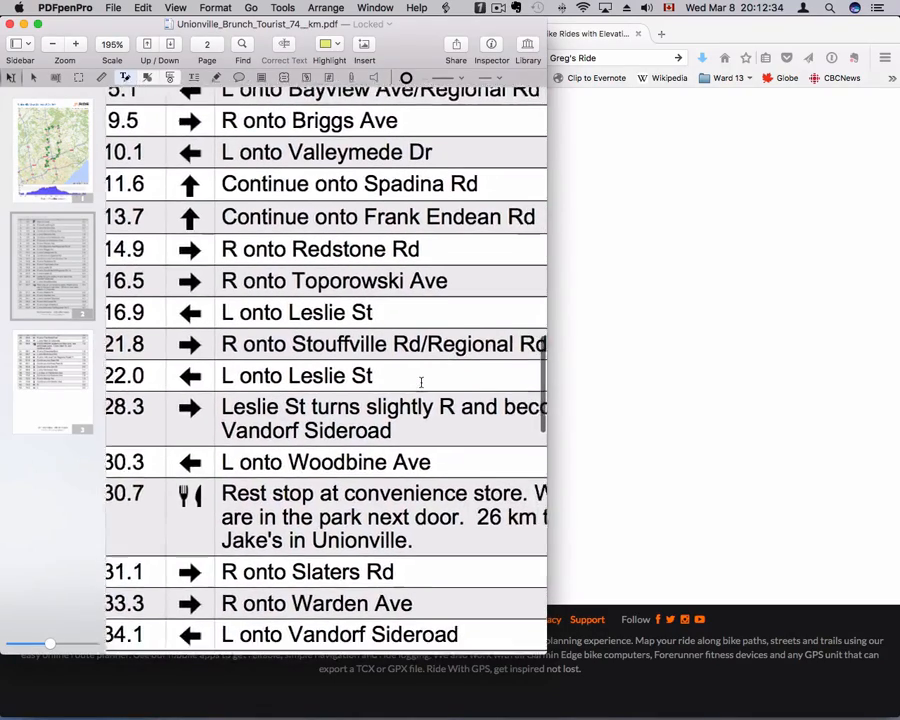
pyautogui.scroll(-1, 421, 382)
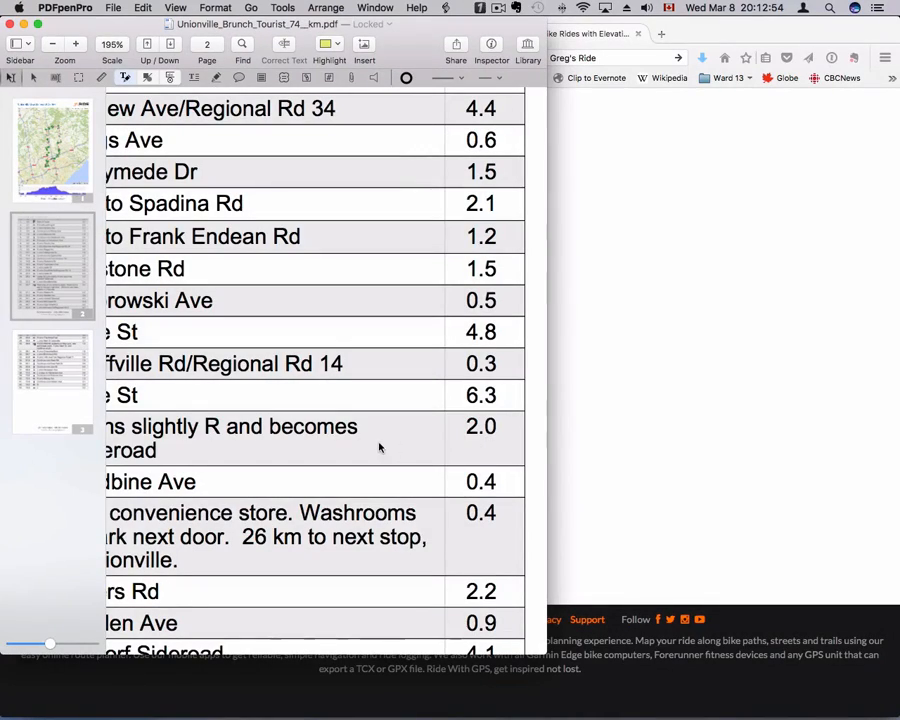
# Return to the start of the cue sheet and zoom the PDF out to 100%
pyautogui.hscroll(-7, 380, 446)
pyautogui.scroll(1, 380, 446)
pyautogui.hscroll(-6, 380, 446)
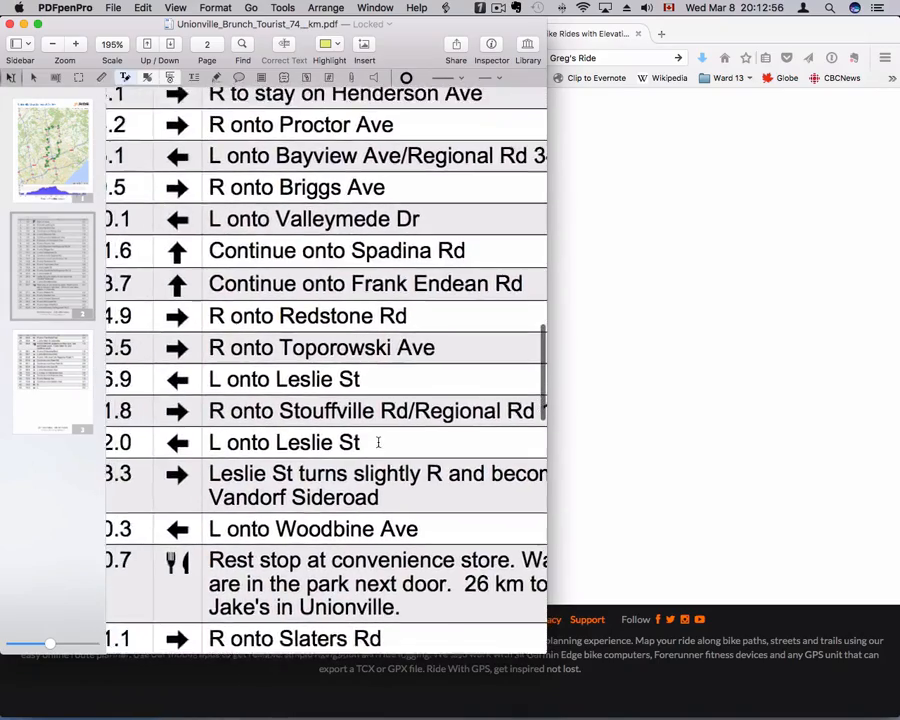
pyautogui.scroll(-2, 380, 446)
pyautogui.hscroll(-3, 380, 446)
pyautogui.scroll(5, 380, 446)
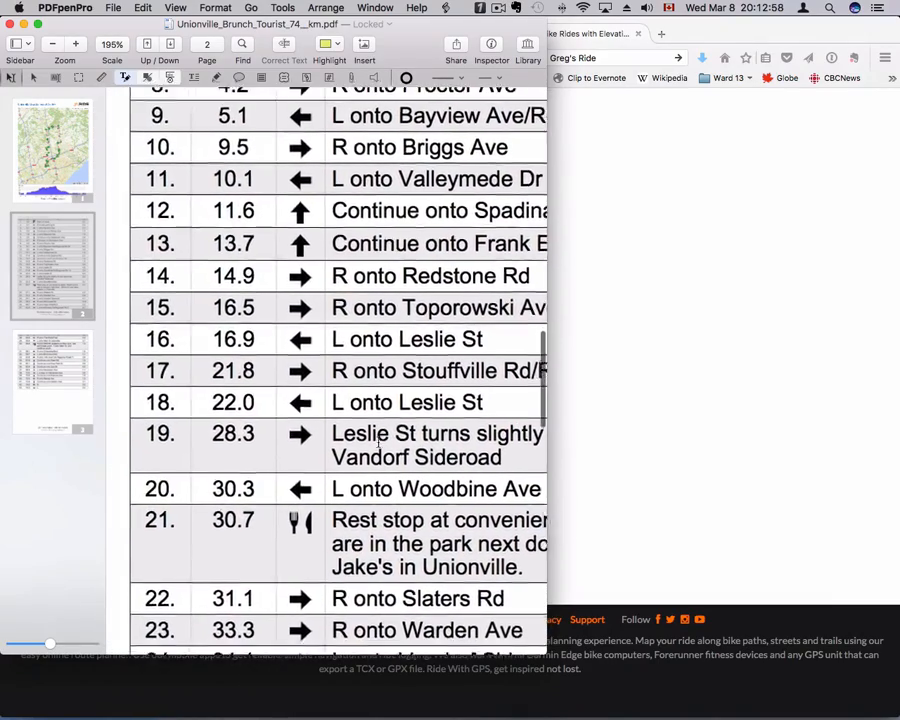
pyautogui.scroll(6, 379, 440)
pyautogui.hscroll(1, 379, 440)
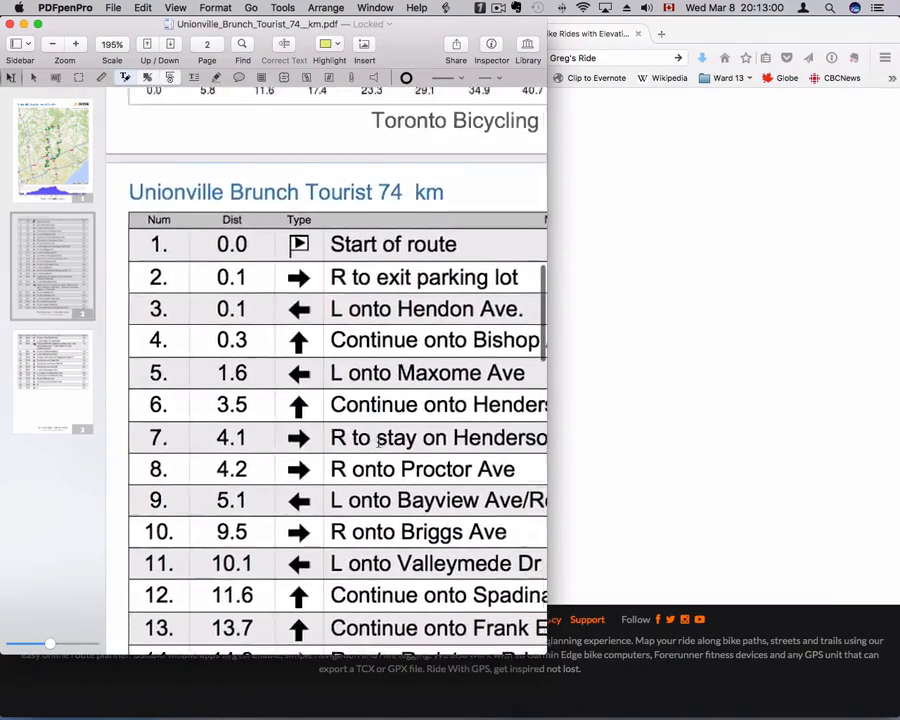
pyautogui.scroll(-4, 379, 440)
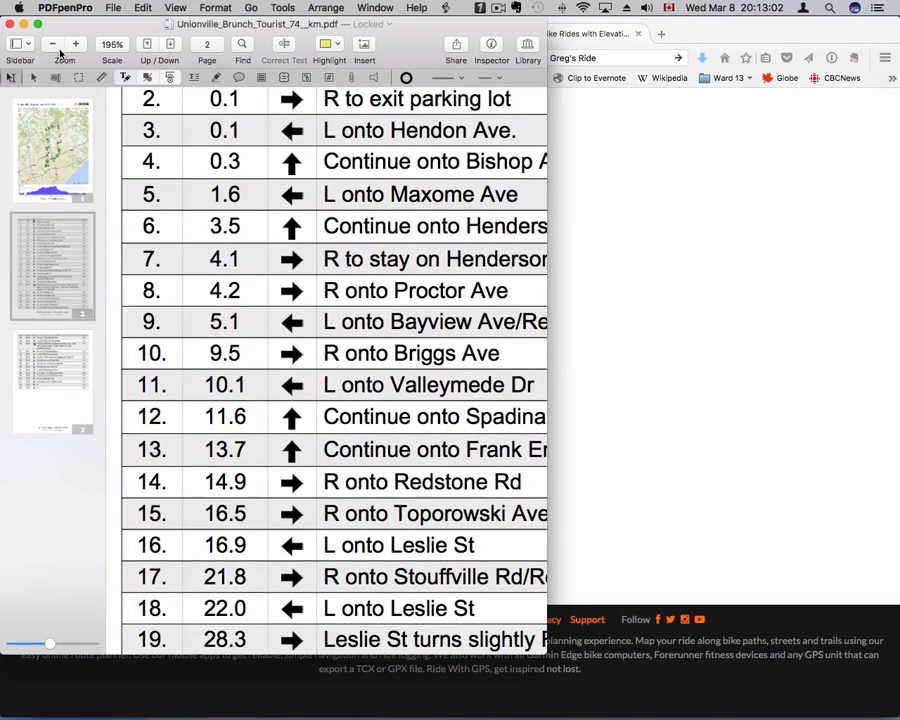
pyautogui.click(56, 45)
pyautogui.click(56, 45)
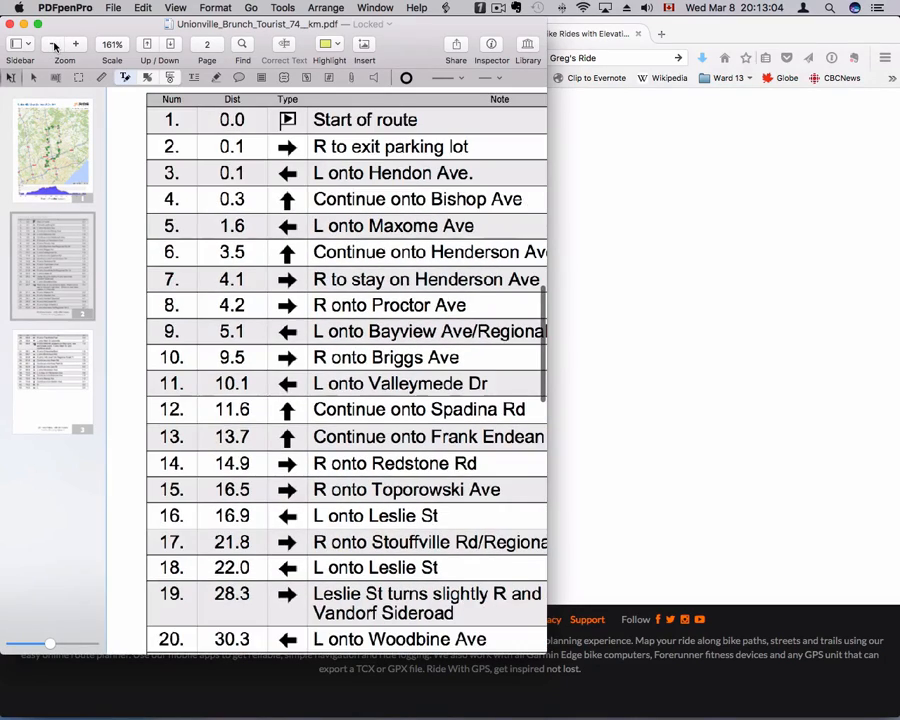
pyautogui.click(56, 45)
pyautogui.click(56, 45)
pyautogui.click(56, 45)
pyautogui.click(56, 45)
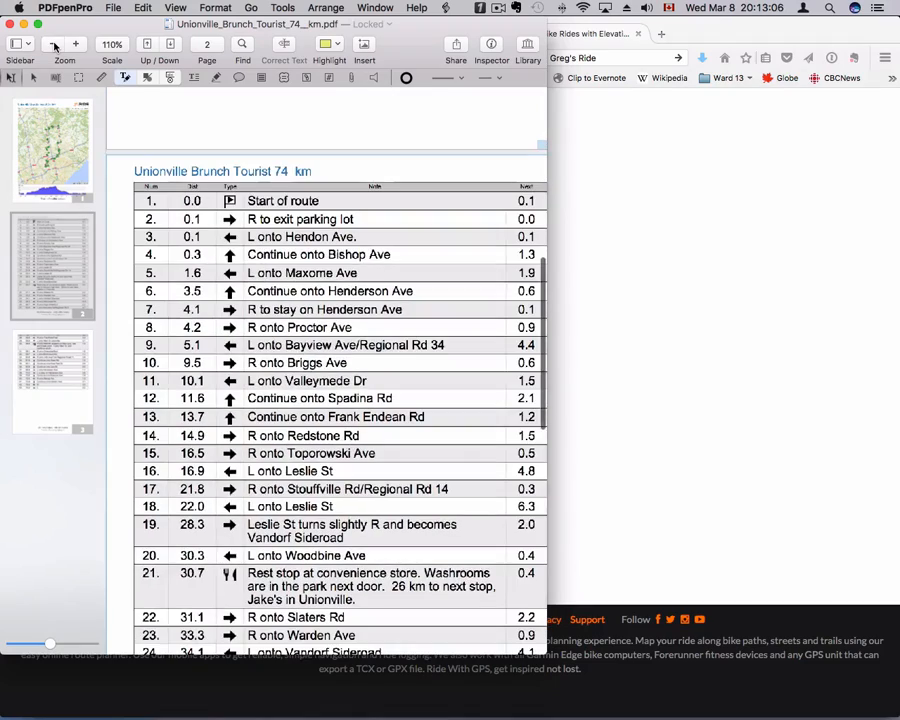
pyautogui.click(56, 45)
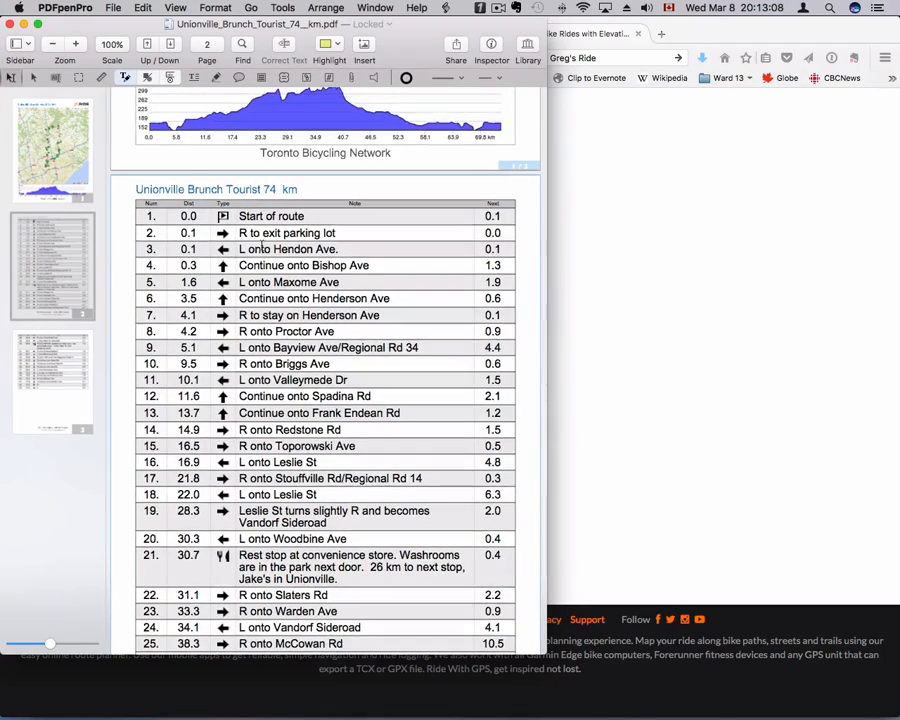
# Review the full cue sheet across pages 2 and 3, including the rest stop and food break entries
pyautogui.scroll(-3, 307, 347)
pyautogui.scroll(2, 307, 347)
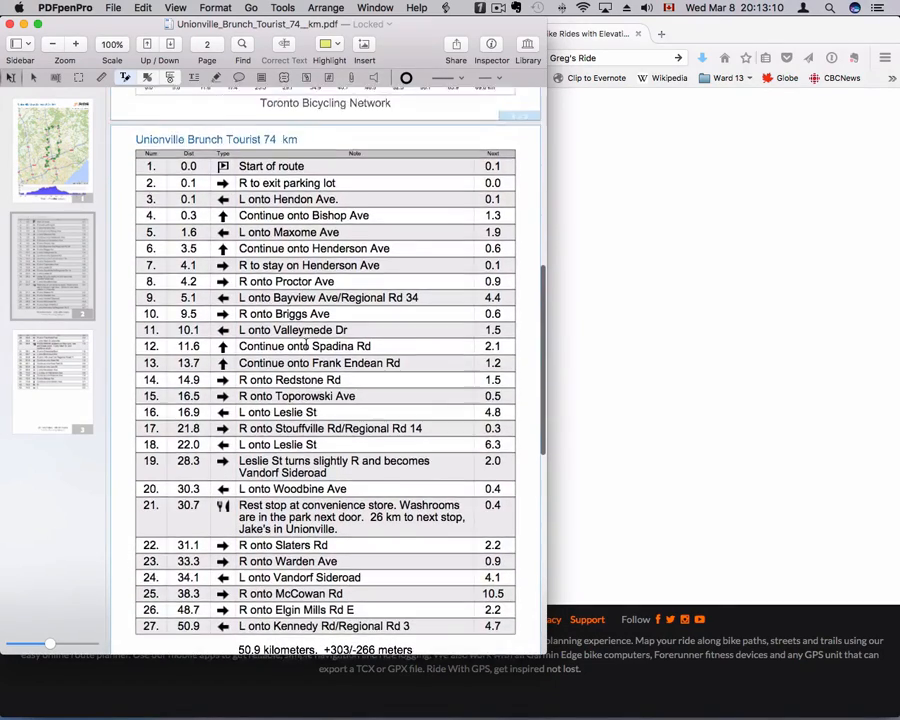
pyautogui.scroll(-5, 307, 345)
pyautogui.scroll(-8, 305, 348)
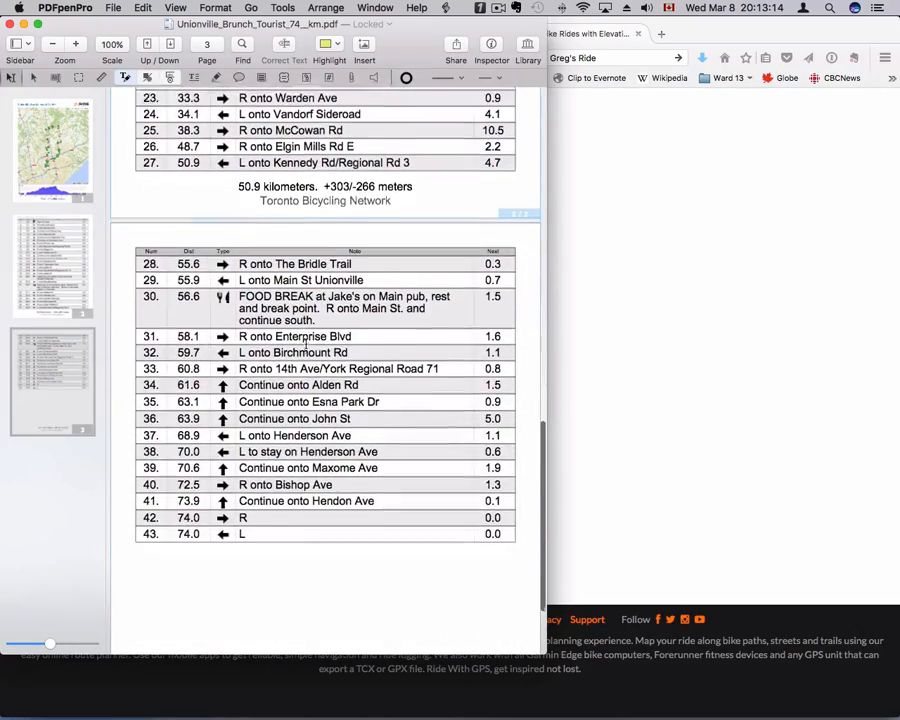
pyautogui.scroll(10, 305, 343)
pyautogui.scroll(1, 306, 344)
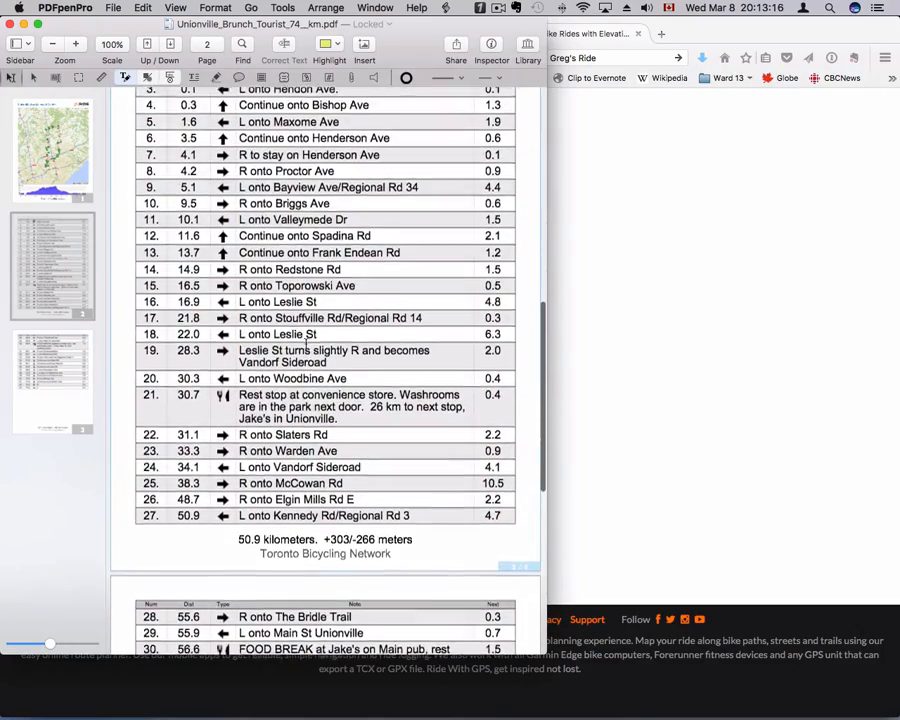
pyautogui.scroll(-1, 306, 344)
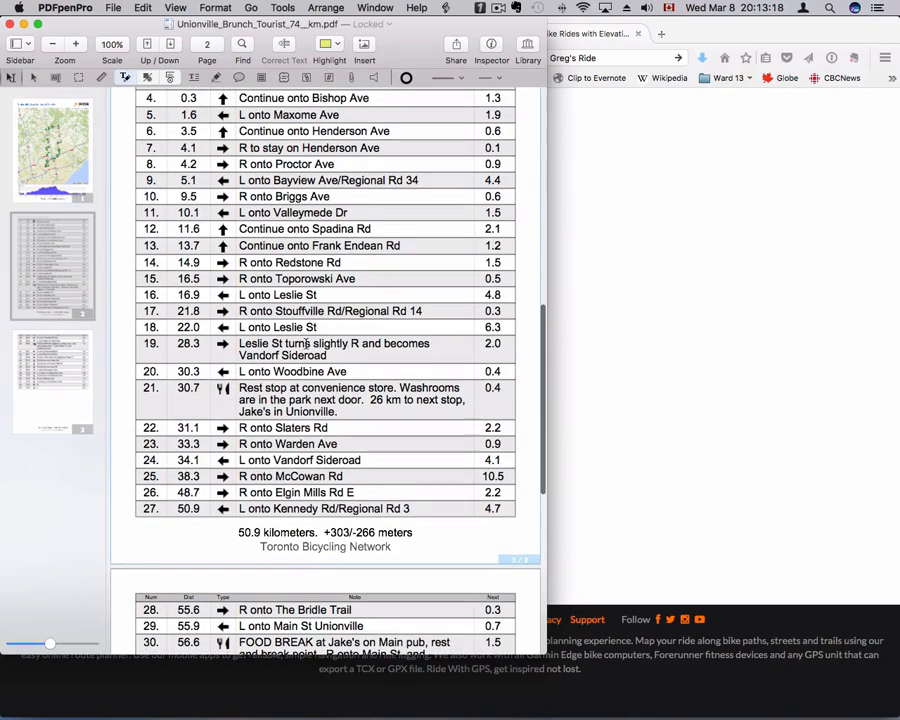
pyautogui.scroll(1, 306, 345)
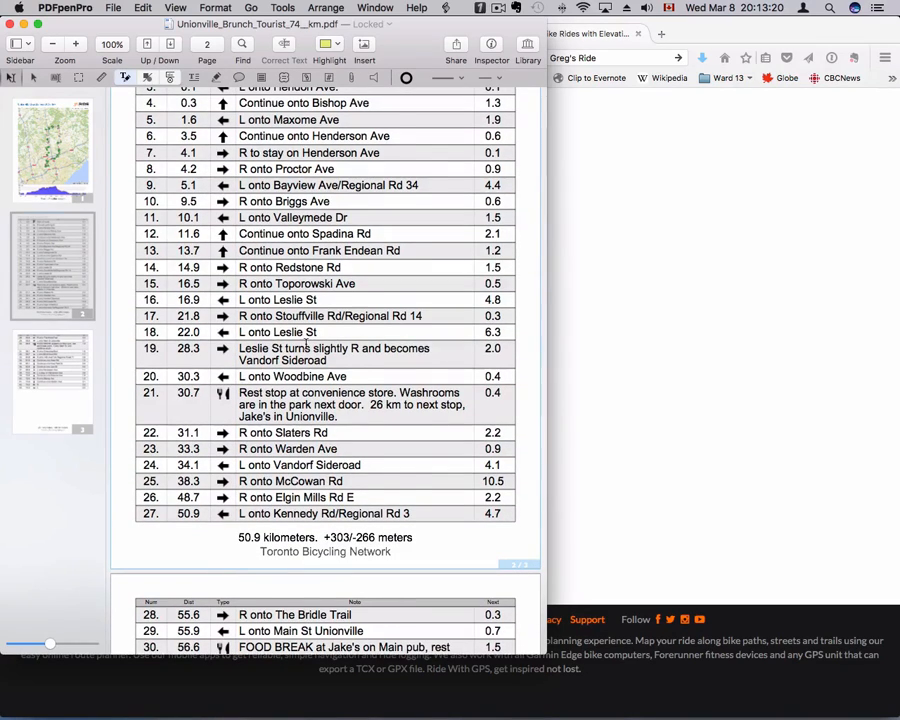
pyautogui.scroll(3, 306, 345)
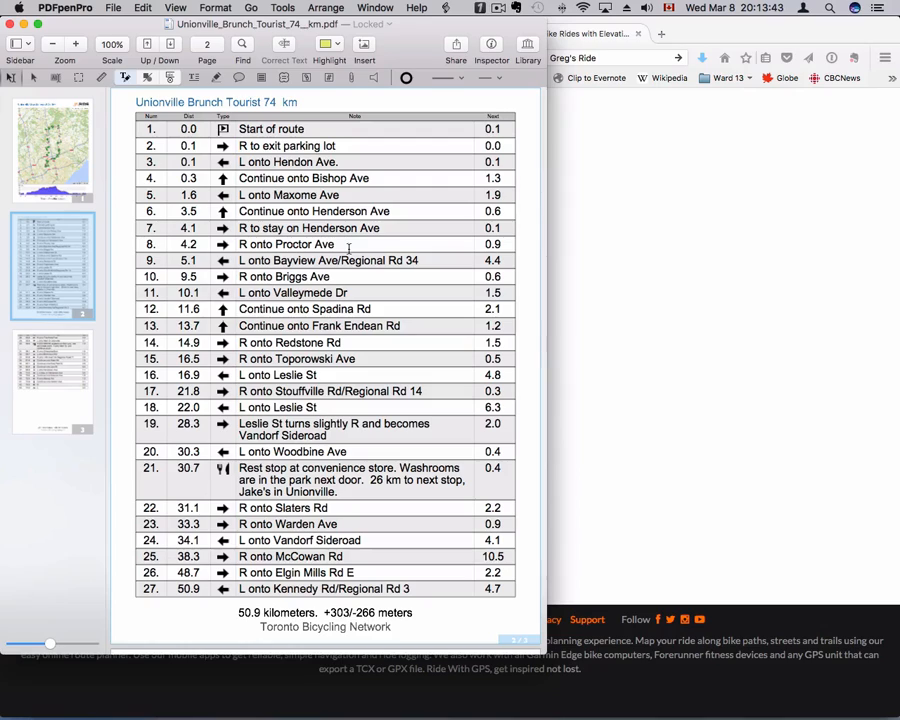
# Switch to the Ride with GPS print page in Firefox and set the cuesheet to 2 rows by 2 columns with font size 10
pyautogui.click(603, 278)
pyautogui.scroll(10, 603, 278)
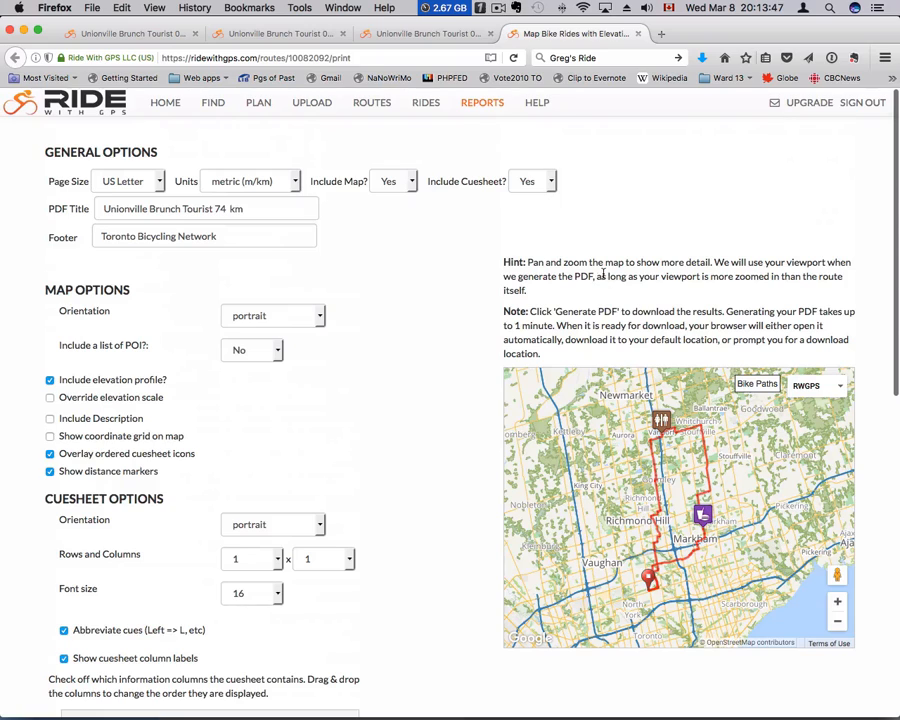
pyautogui.scroll(-10, 428, 486)
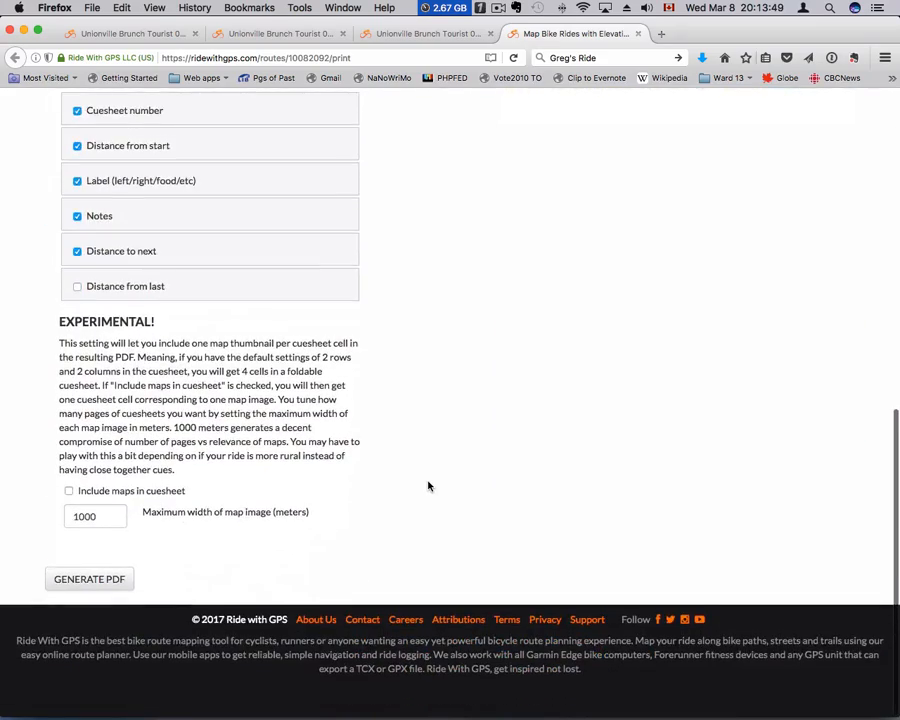
pyautogui.scroll(8, 426, 482)
pyautogui.scroll(2, 428, 496)
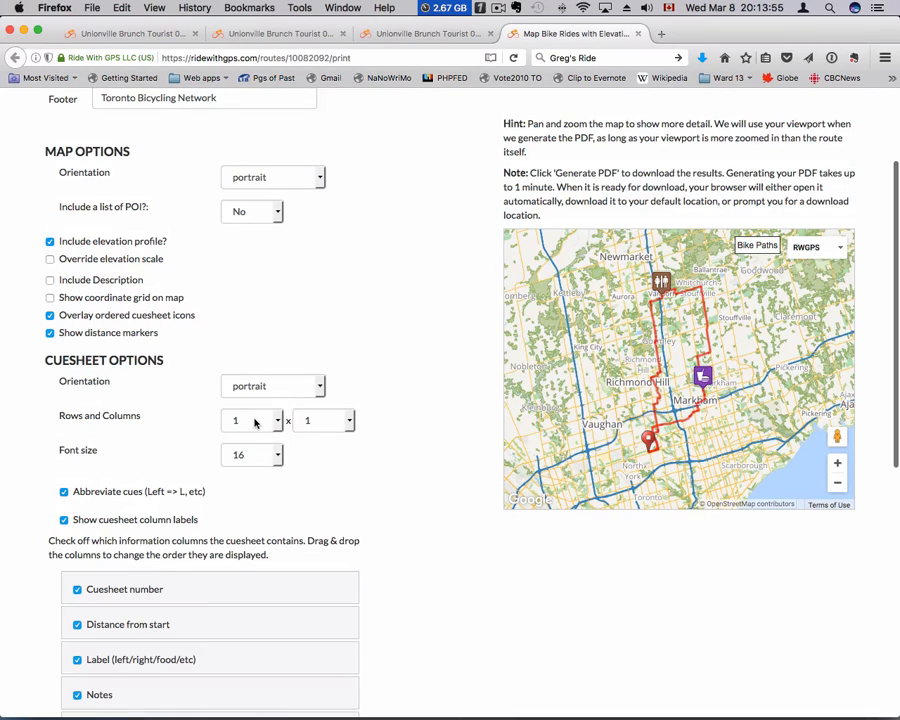
pyautogui.click(256, 420)
pyautogui.click(250, 452)
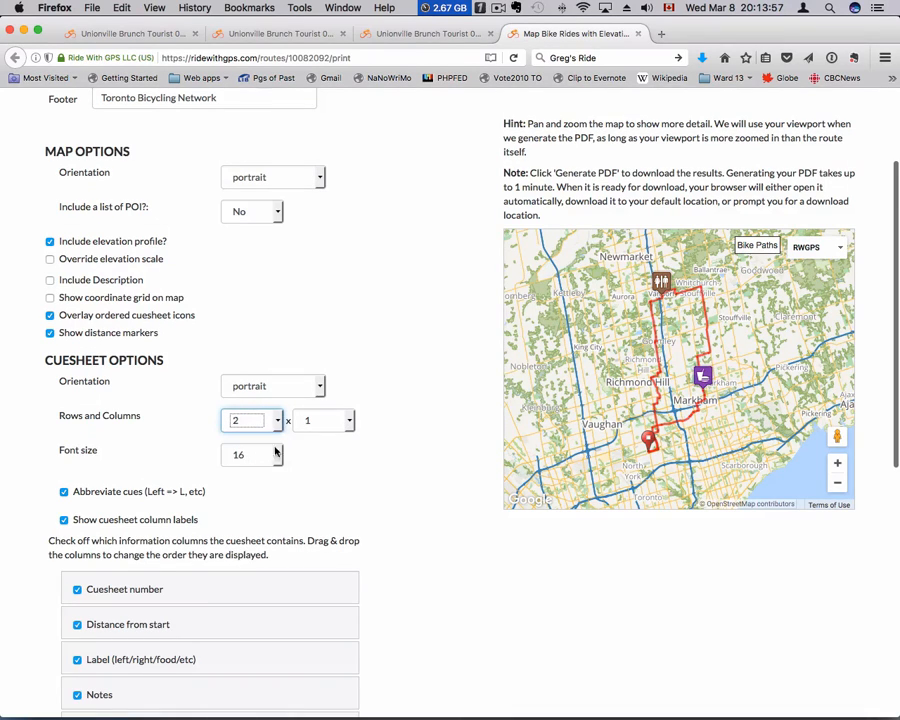
pyautogui.click(311, 424)
pyautogui.click(300, 451)
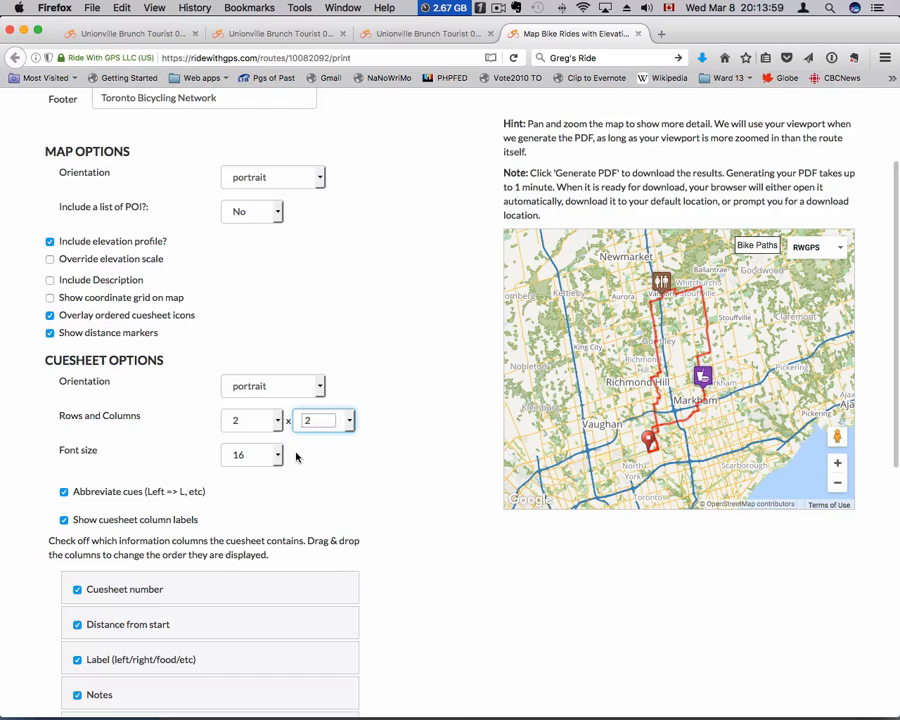
pyautogui.click(247, 456)
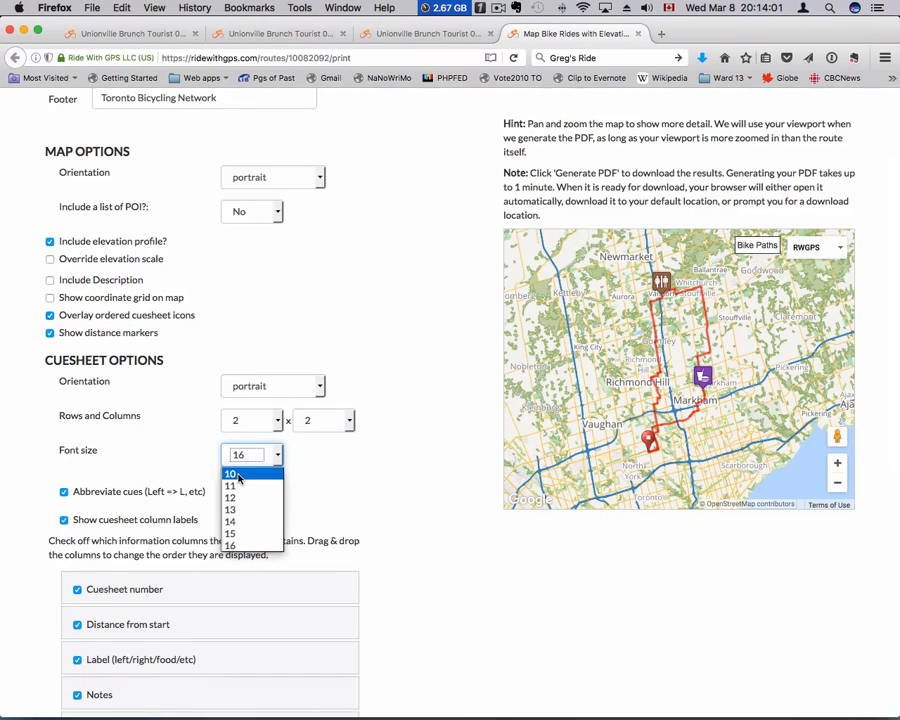
pyautogui.click(236, 474)
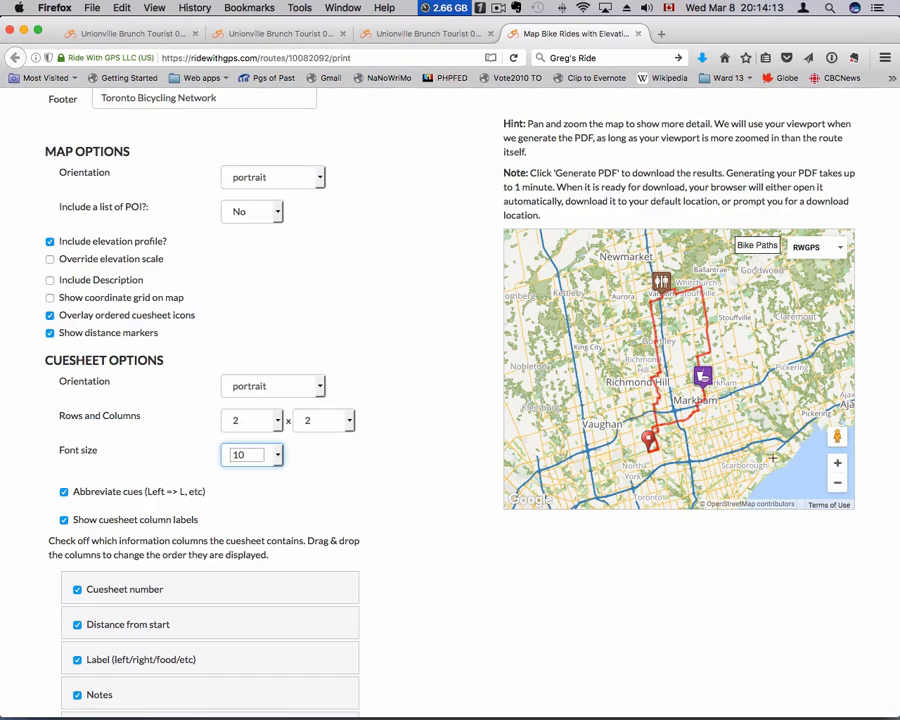
# Zoom the route map in two levels and exclude the elevation profile from the PDF
pyautogui.click(839, 464)
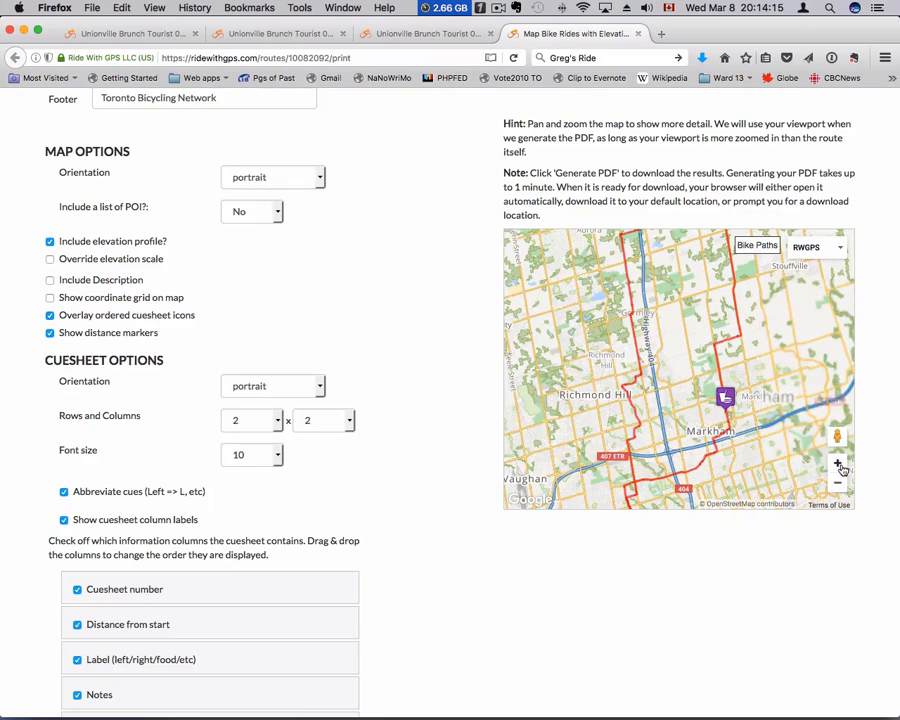
pyautogui.click(839, 464)
pyautogui.scroll(-2, 667, 450)
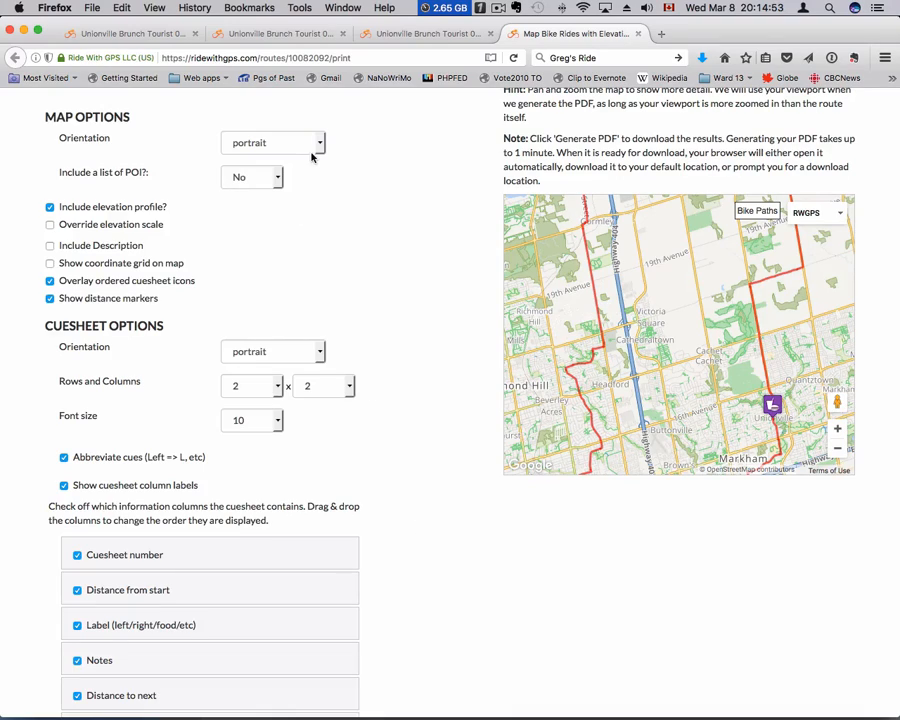
pyautogui.scroll(-5, 382, 640)
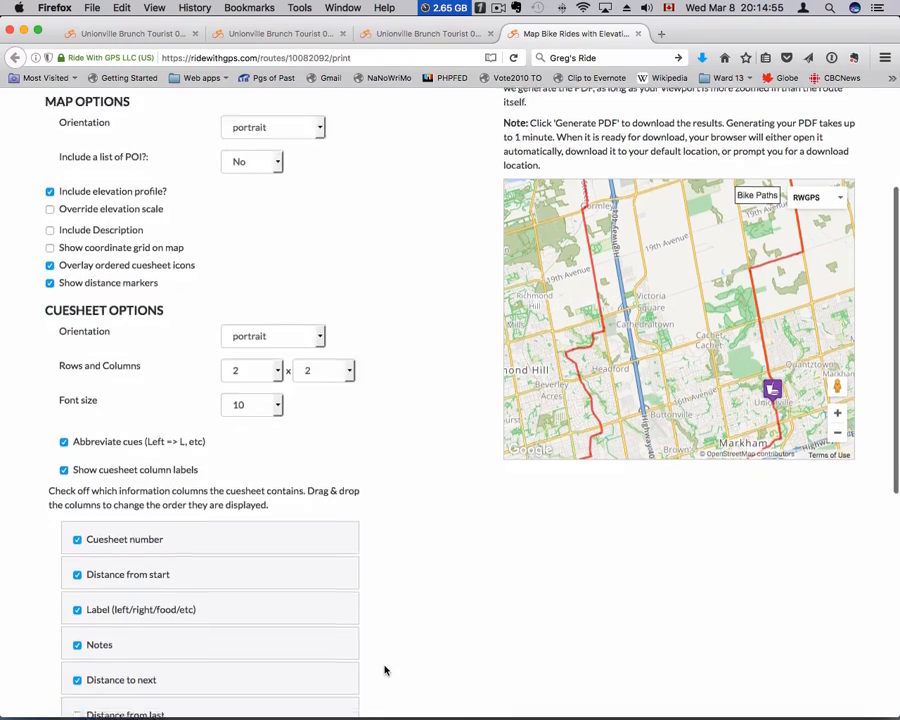
pyautogui.scroll(8, 384, 660)
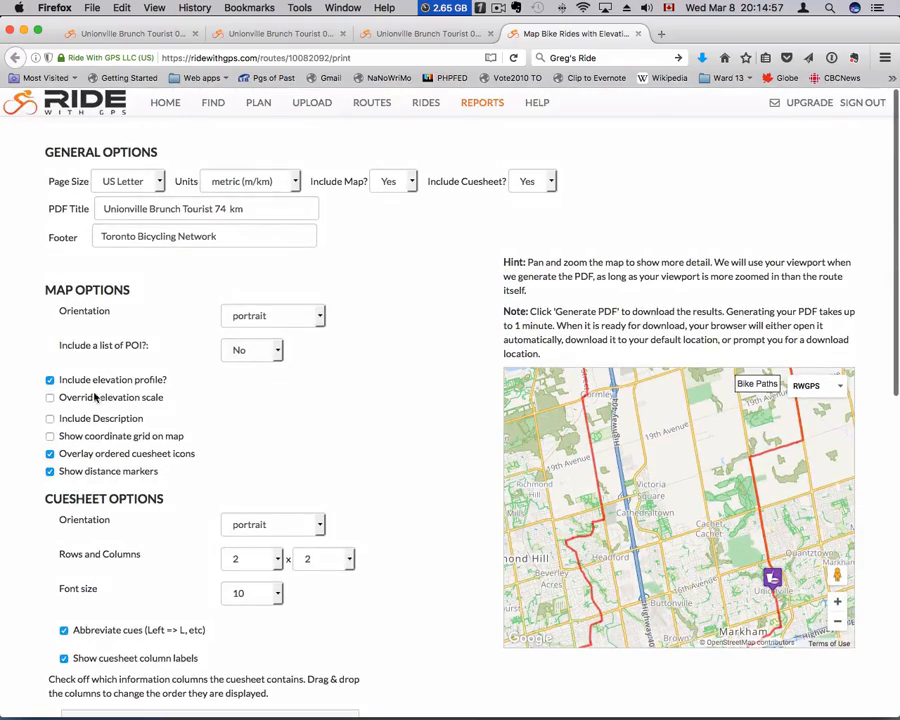
pyautogui.click(50, 380)
# Generate the PDF with the new options and open it with PDFpenPro
pyautogui.scroll(-5, 240, 445)
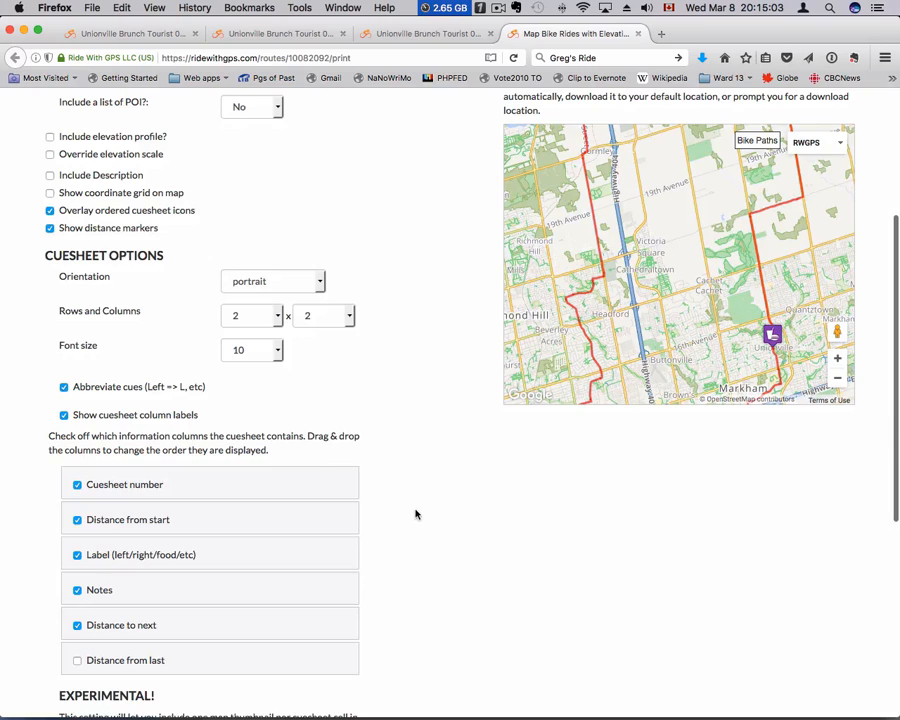
pyautogui.scroll(-8, 415, 513)
pyautogui.click(90, 579)
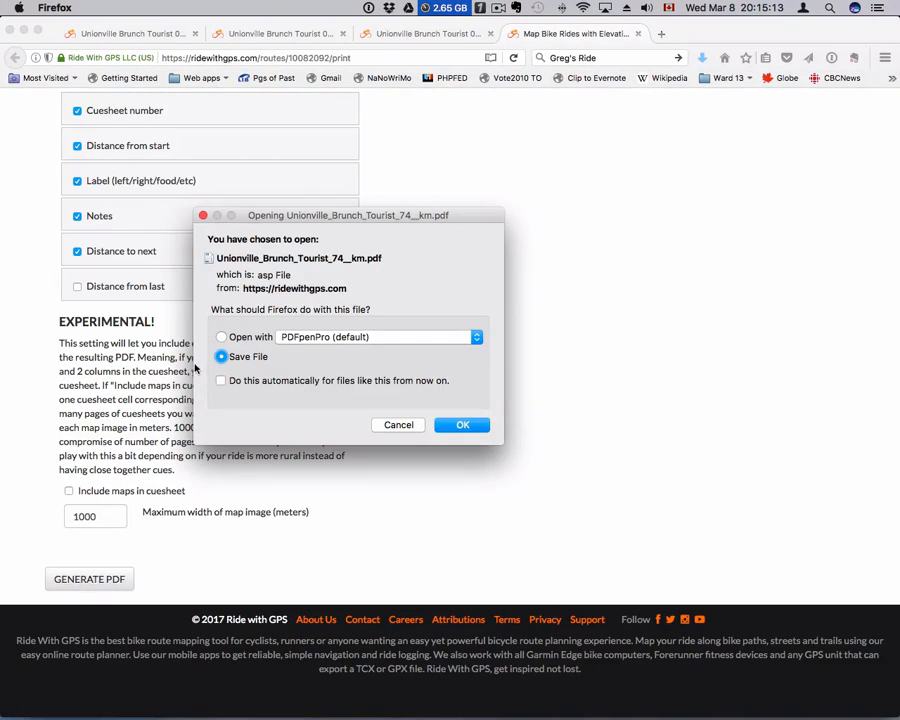
pyautogui.click(222, 337)
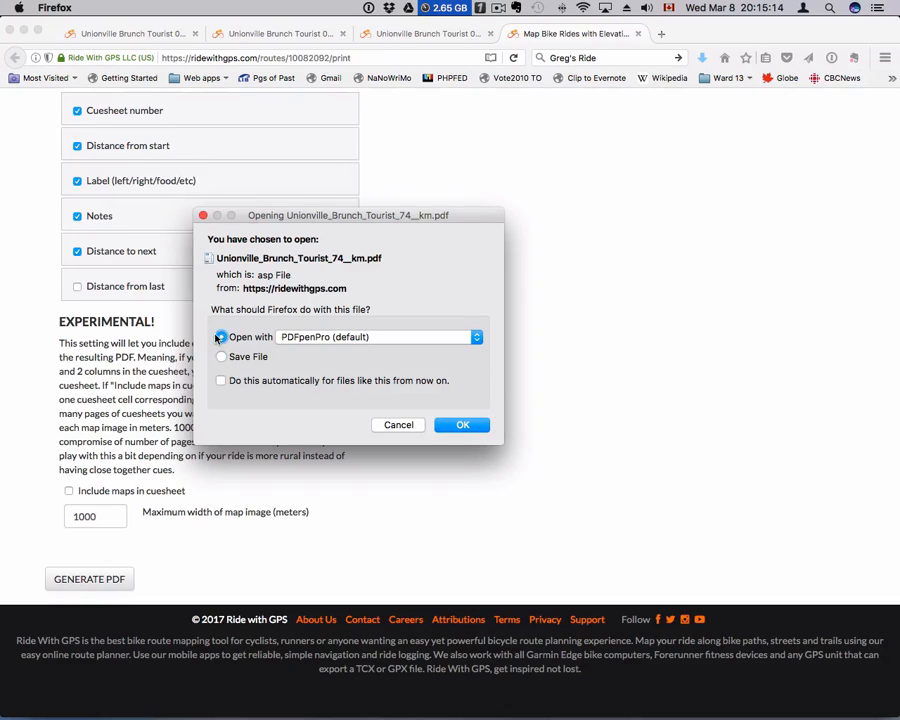
pyautogui.click(467, 425)
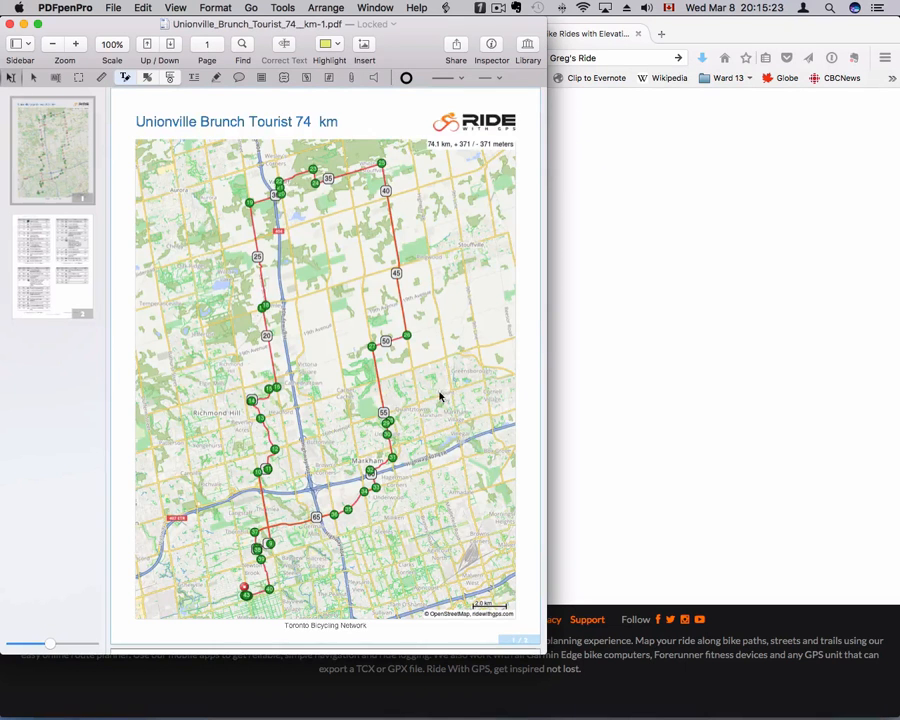
# Move the new PDF's window beside the first one and show its cue sheet on page 2
pyautogui.moveTo(390, 58); pyautogui.dragTo(705, 58)
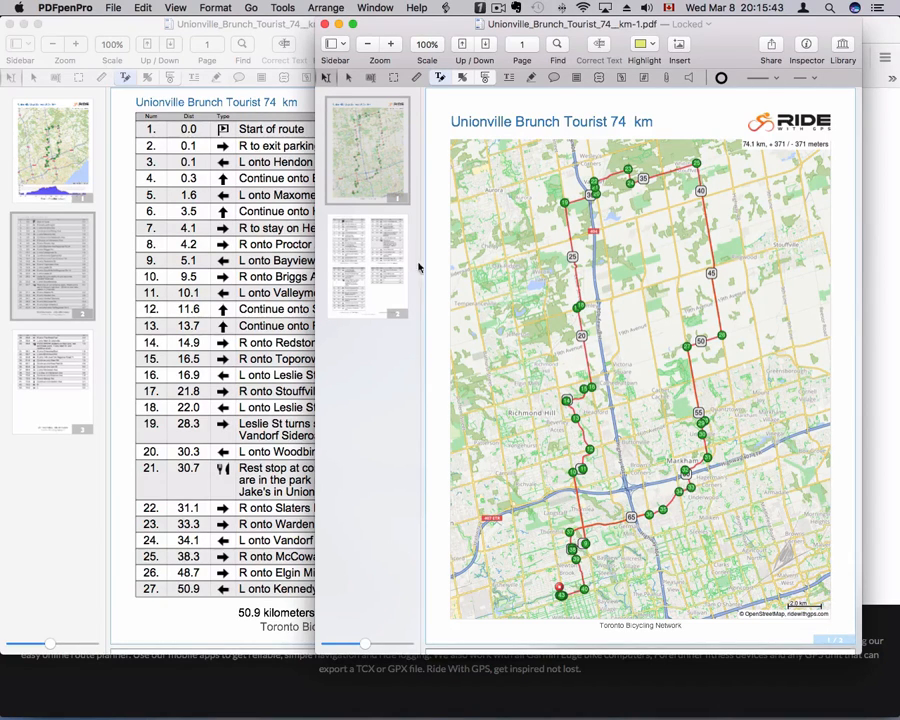
pyautogui.click(388, 274)
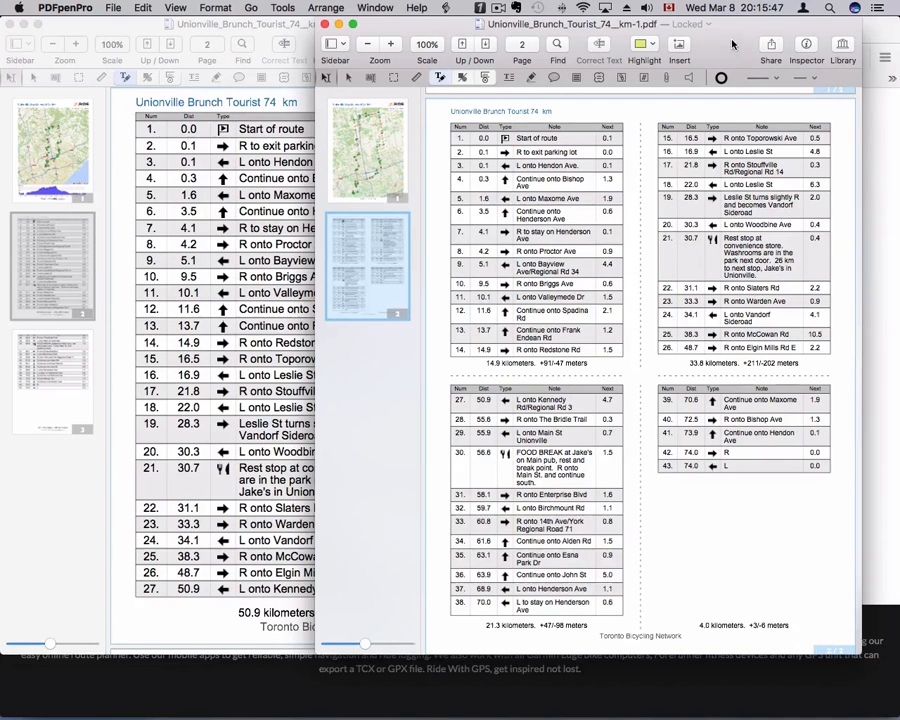
pyautogui.moveTo(514, 27); pyautogui.dragTo(561, 27)
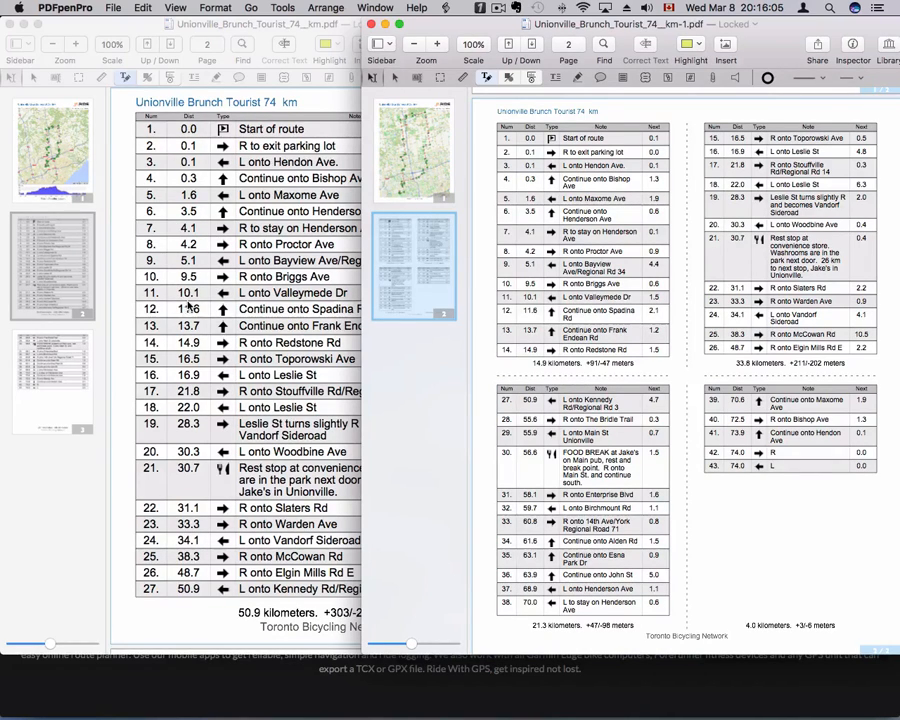
# Compare the single-column cue sheet with the 2 x 2 version, and view the new PDF's route map on page 1
pyautogui.click(188, 308)
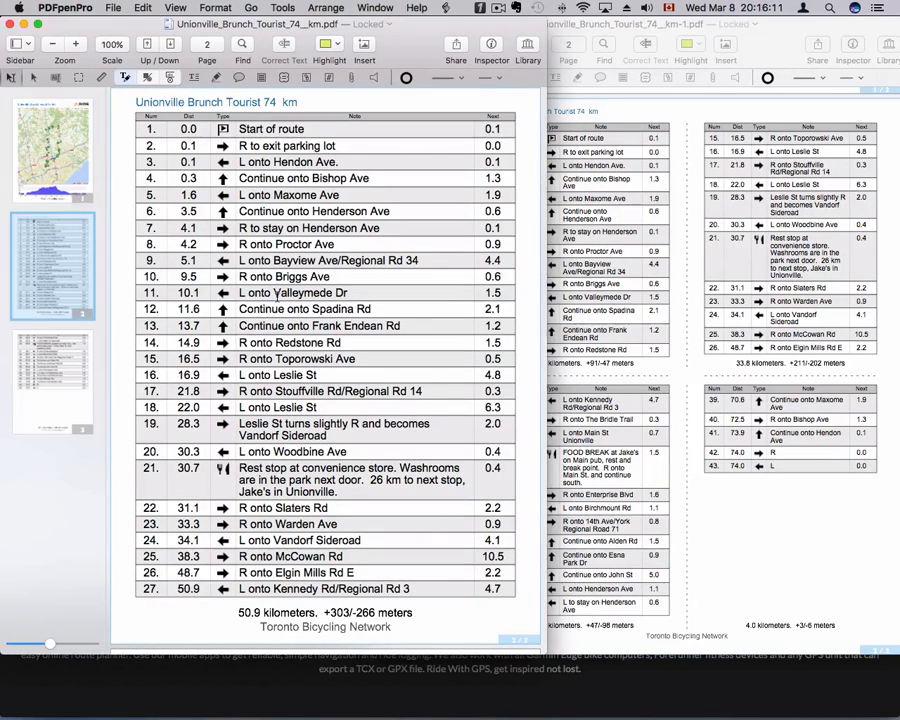
pyautogui.click(652, 312)
pyautogui.click(177, 258)
pyautogui.click(605, 375)
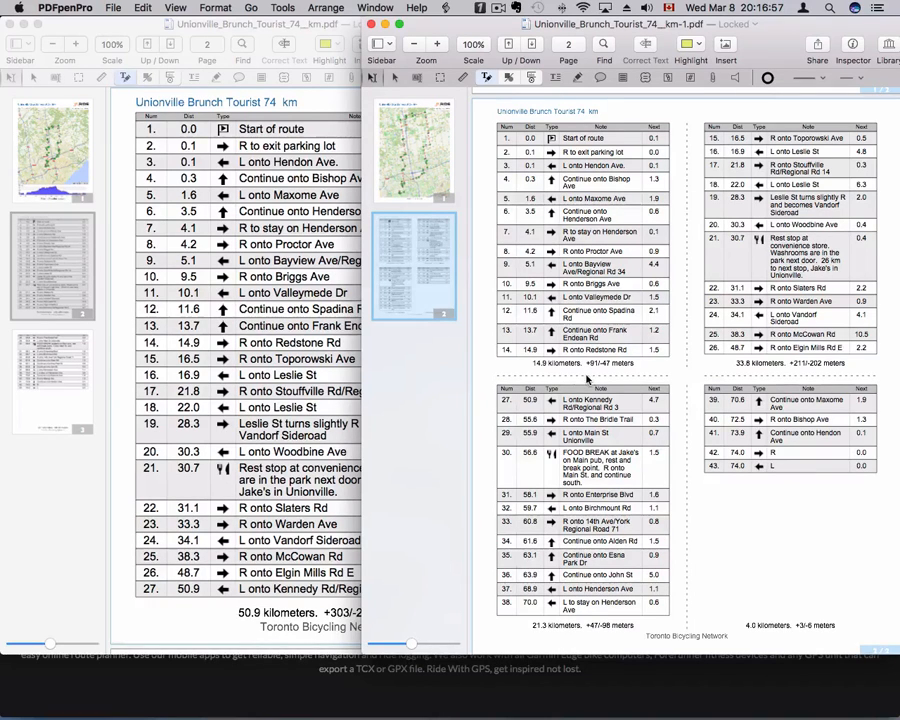
pyautogui.click(433, 151)
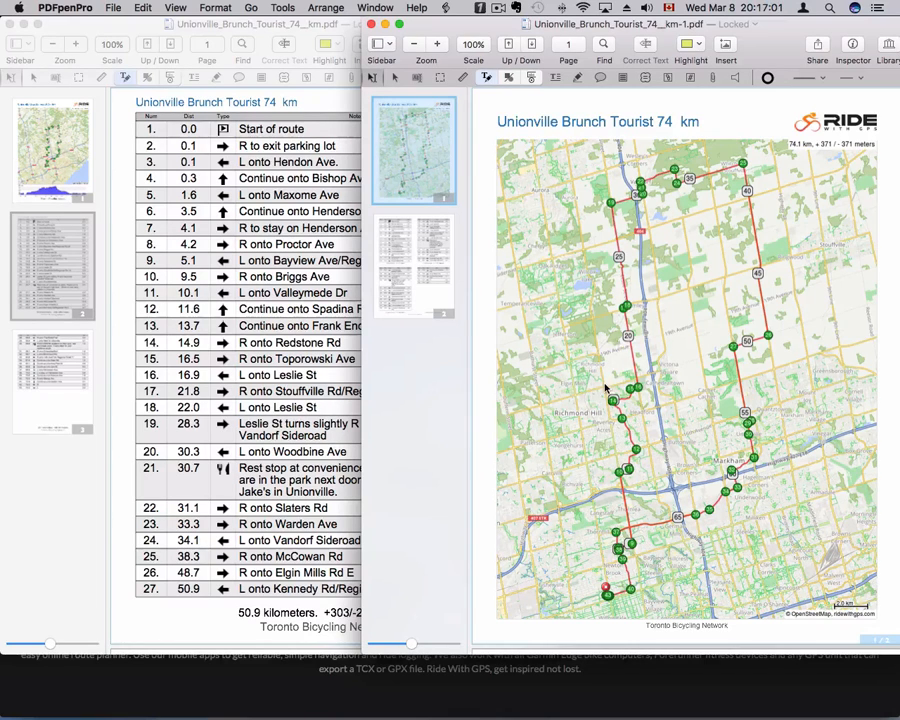